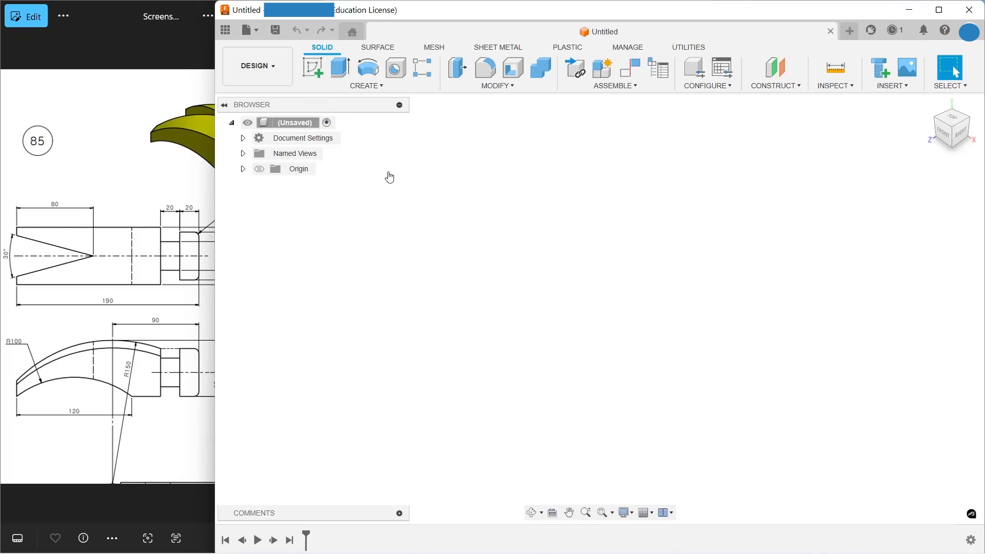
# Start a new sketch on the front plane and consult the reference drawing of the hammer head
pyautogui.click(312, 71)
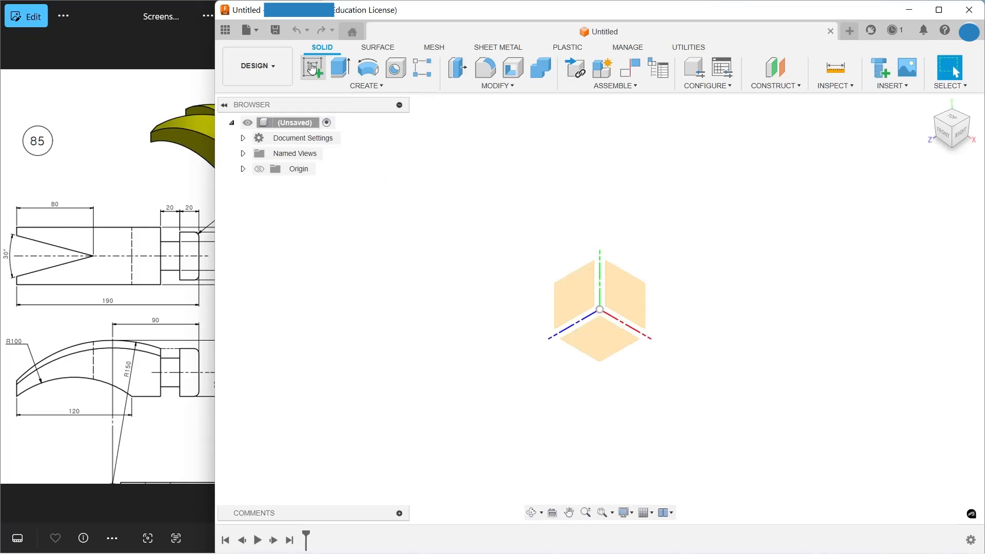
pyautogui.click(623, 288)
pyautogui.click(184, 222)
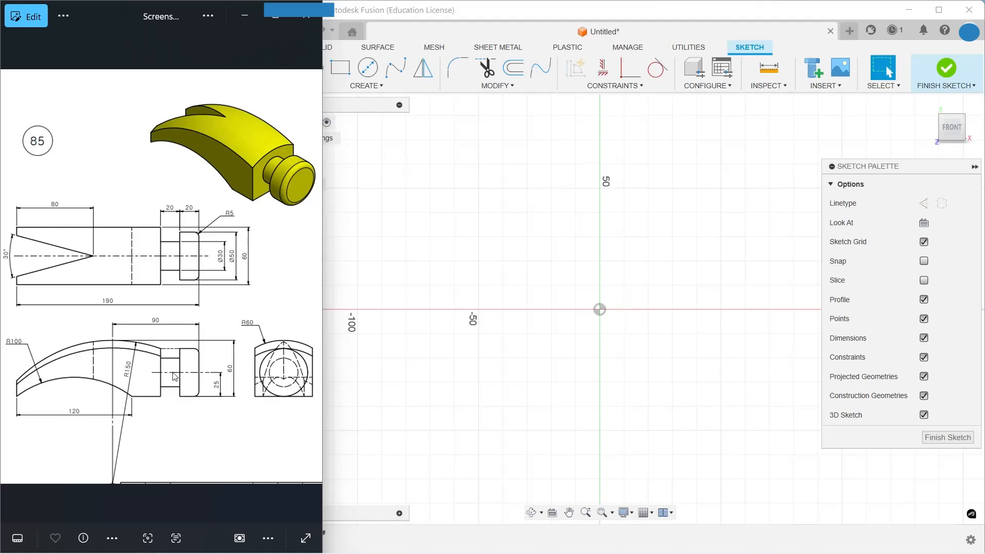
pyautogui.click(368, 258)
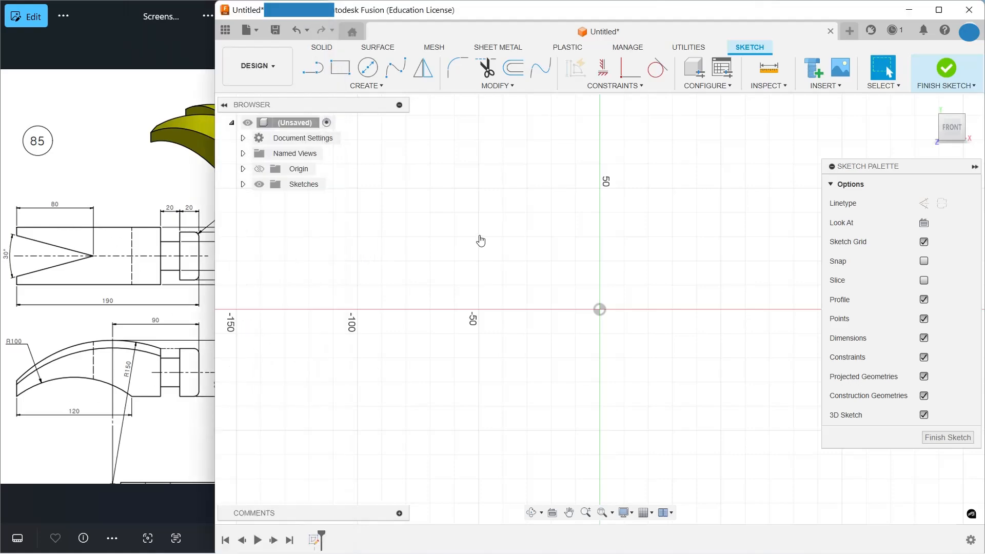
# Sketch an upward-bowed three-point arc above the origin with a radius of about 94 mm
pyautogui.click(365, 86)
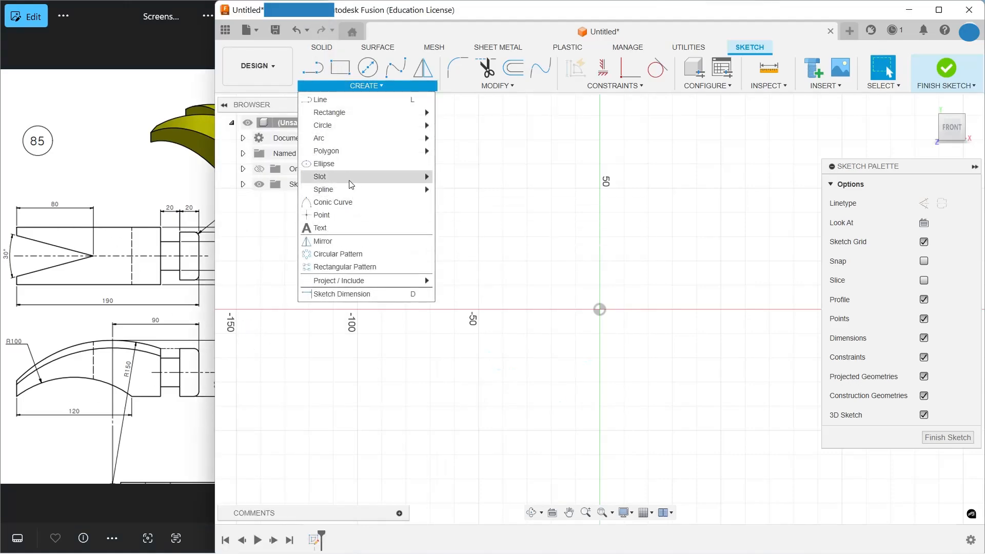
pyautogui.moveTo(395, 146)
pyautogui.click(451, 138)
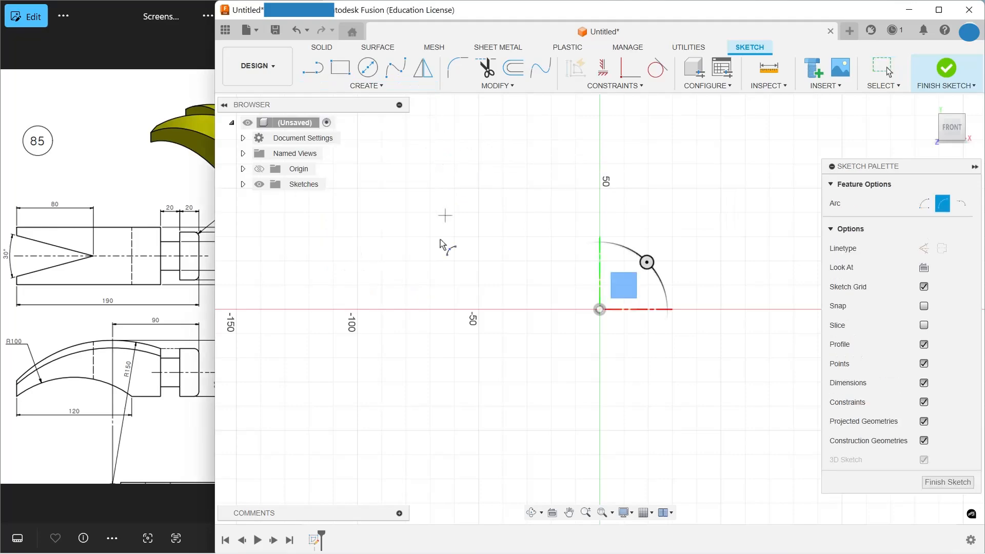
pyautogui.click(409, 263)
pyautogui.click(654, 226)
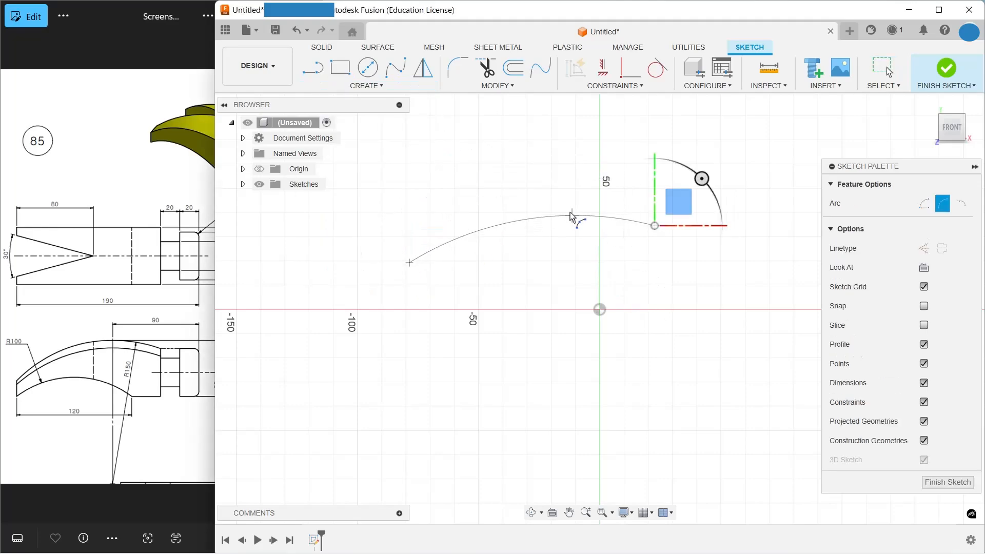
# Dimension the arc's radius as 150 mm, following the reference drawing
pyautogui.click(380, 86)
pyautogui.click(393, 297)
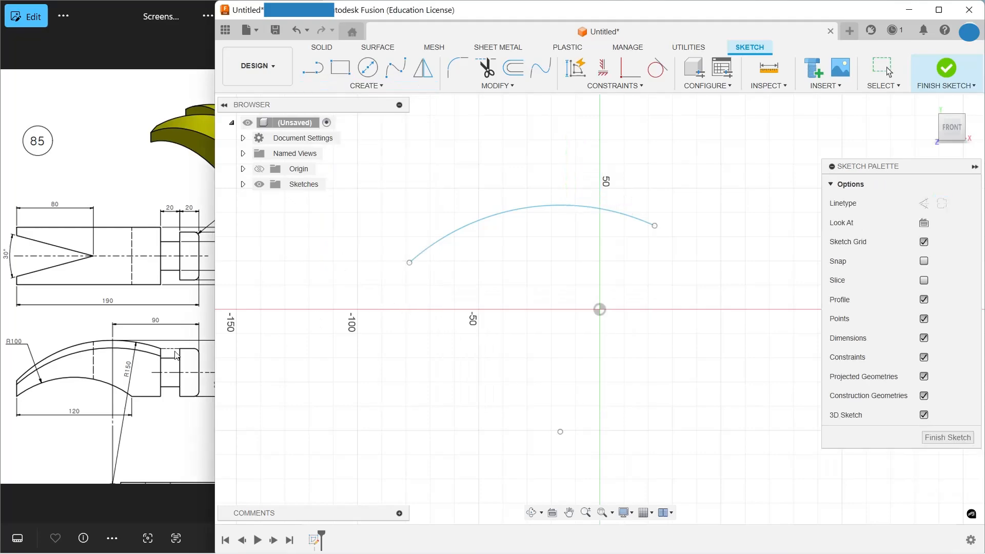
pyautogui.click(124, 322)
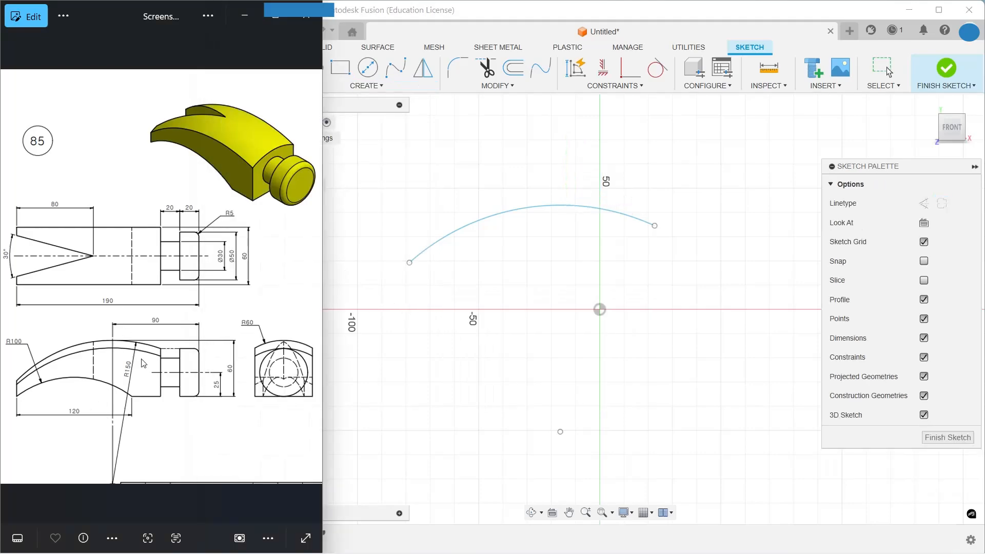
pyautogui.click(488, 216)
pyautogui.click(516, 171)
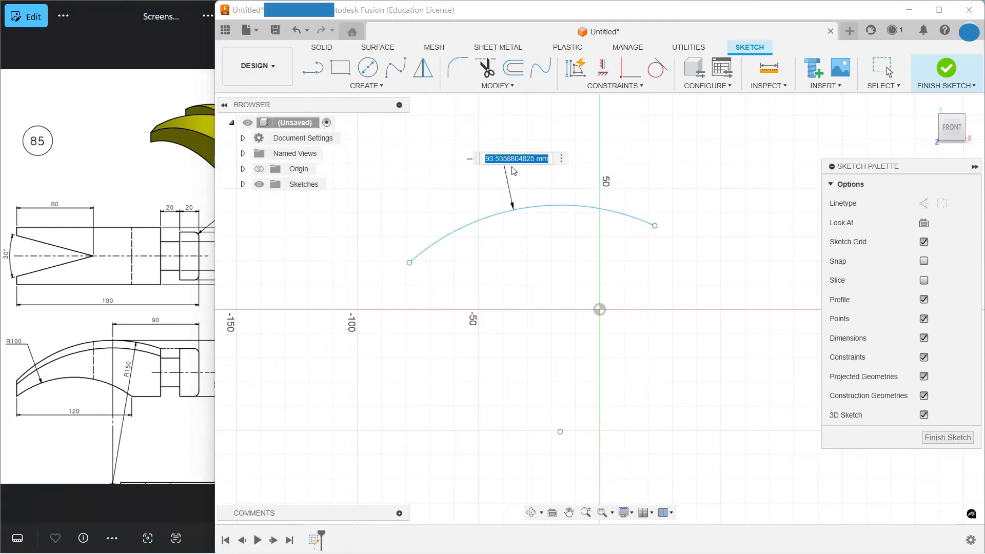
pyautogui.write('150')
pyautogui.press('Return')
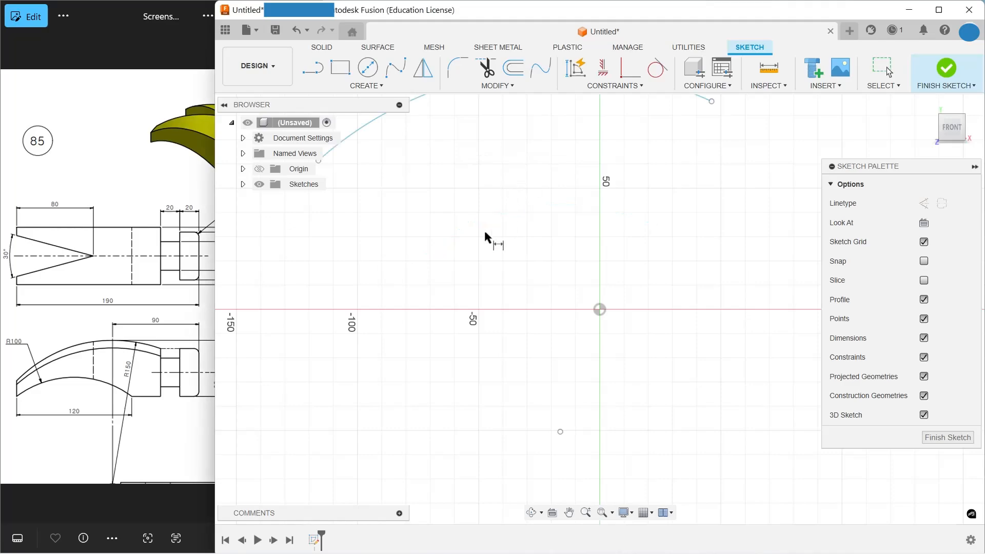
# Dimension the horizontal distance between the arc's two endpoints as 150 mm
pyautogui.scroll(-2, 472, 233)
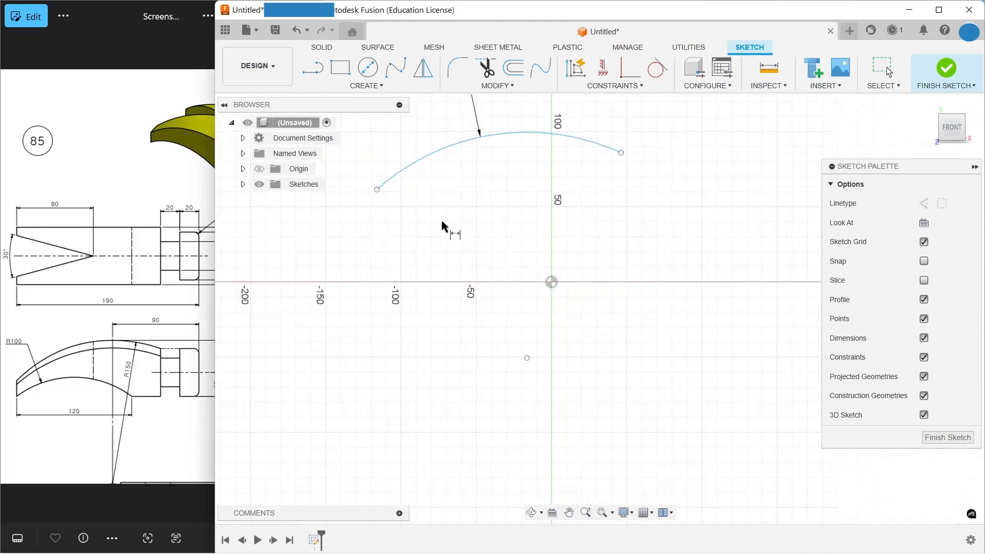
pyautogui.click(377, 190)
pyautogui.click(622, 153)
pyautogui.click(502, 329)
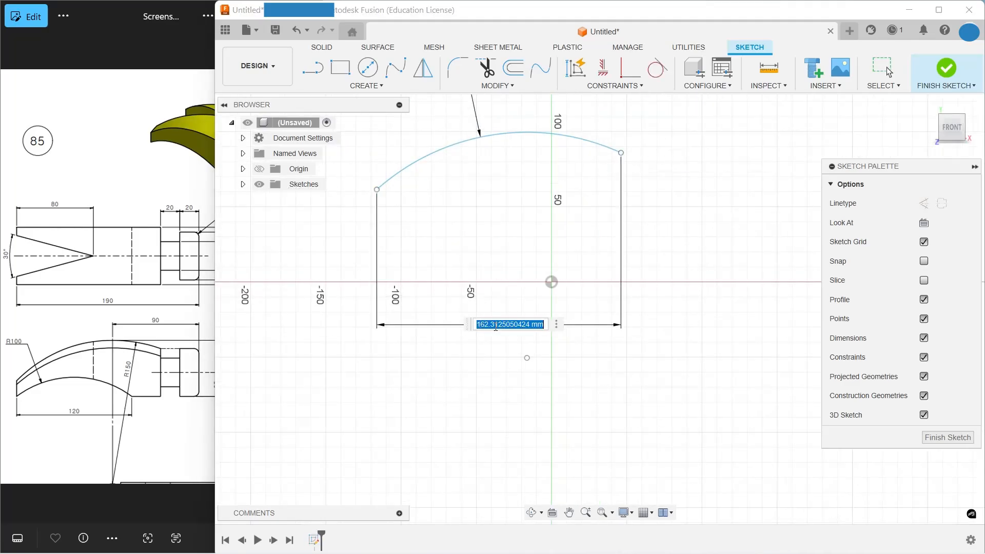
pyautogui.write('150')
pyautogui.press('Return')
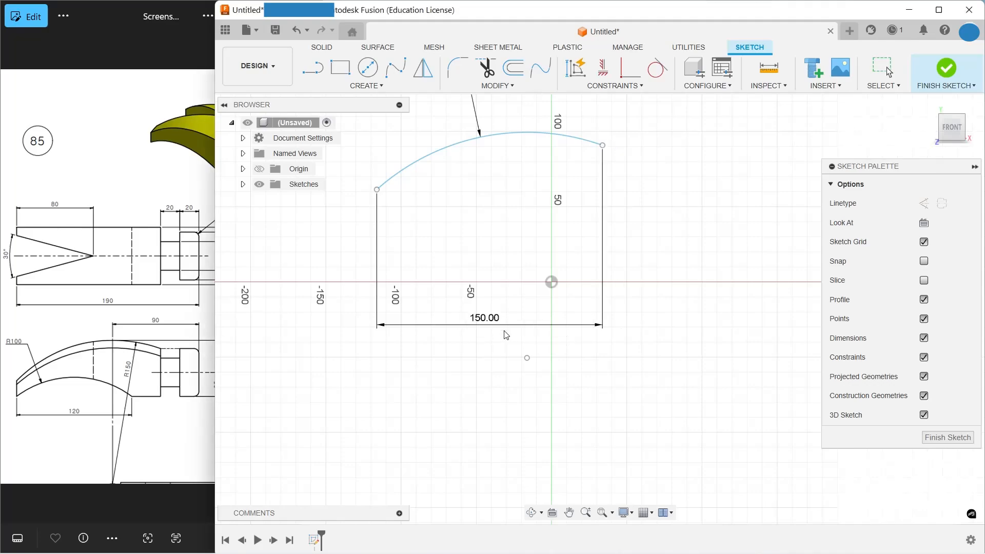
pyautogui.press('Escape')
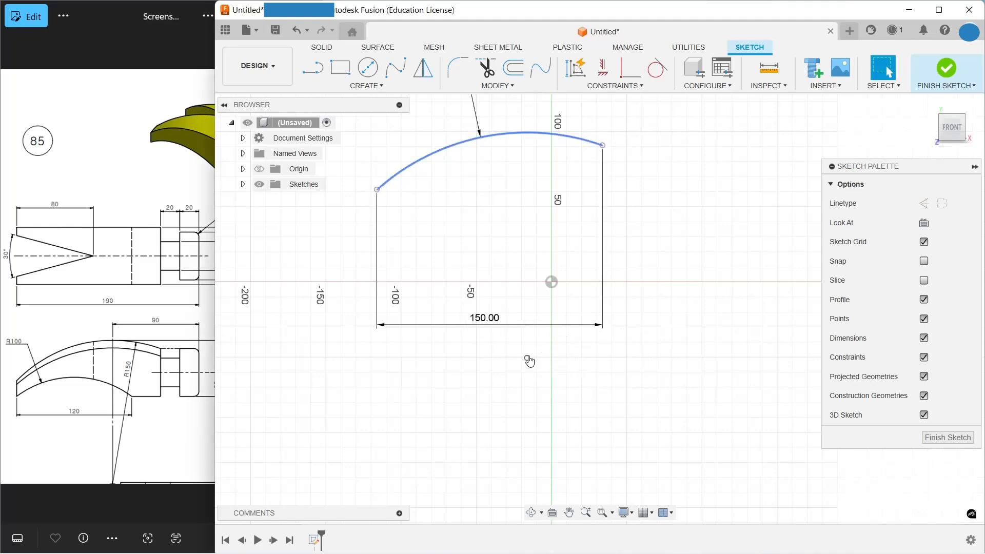
# Move the arc's center point onto the sketch origin and check the profile against the reference drawing
pyautogui.moveTo(527, 357); pyautogui.dragTo(551, 281)
pyautogui.scroll(-3, 545, 311)
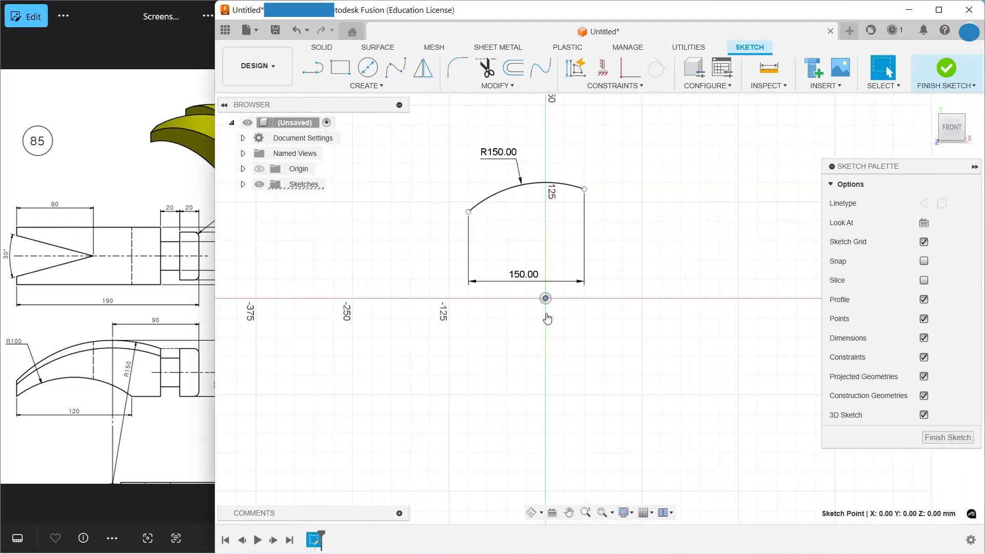
pyautogui.scroll(2, 570, 210)
pyautogui.click(166, 301)
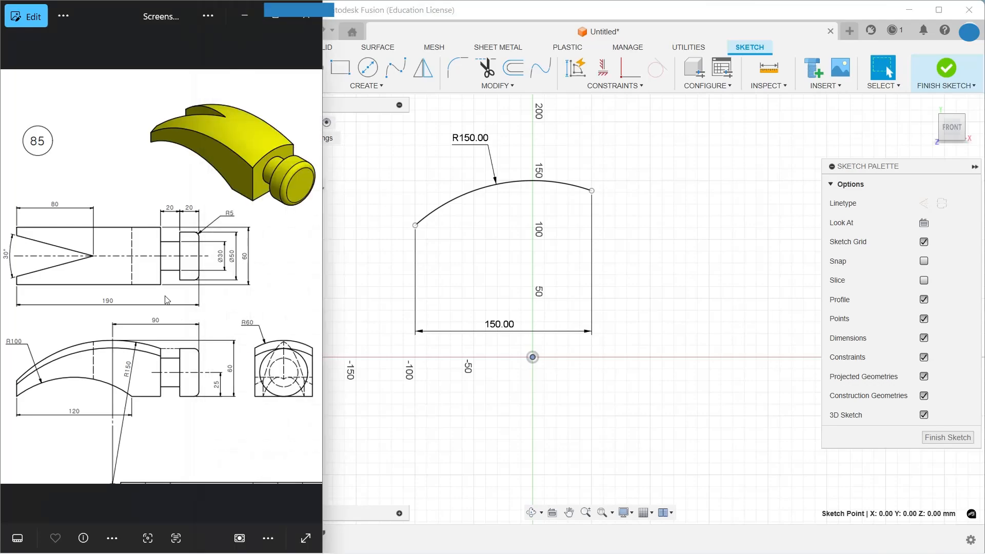
pyautogui.click(442, 213)
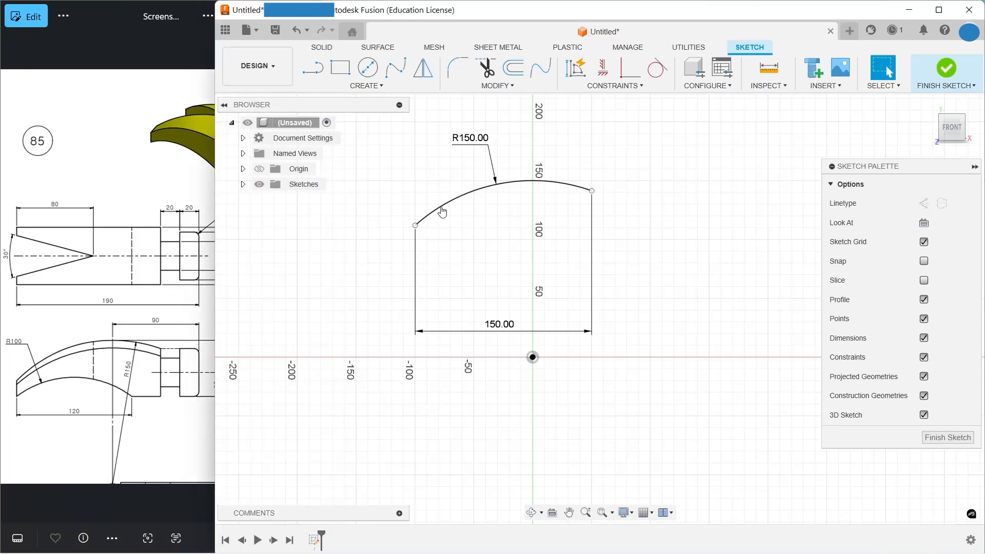
# Dimension the arc's right endpoint 50 mm horizontally from the origin and reposition the 150 mm width dimension above the arc
pyautogui.click(337, 87)
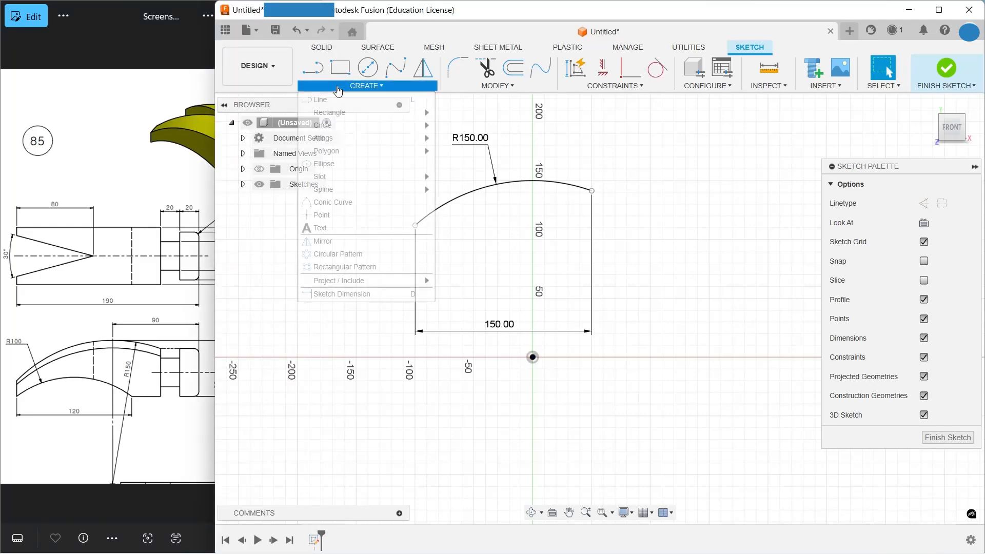
pyautogui.click(342, 294)
pyautogui.click(533, 357)
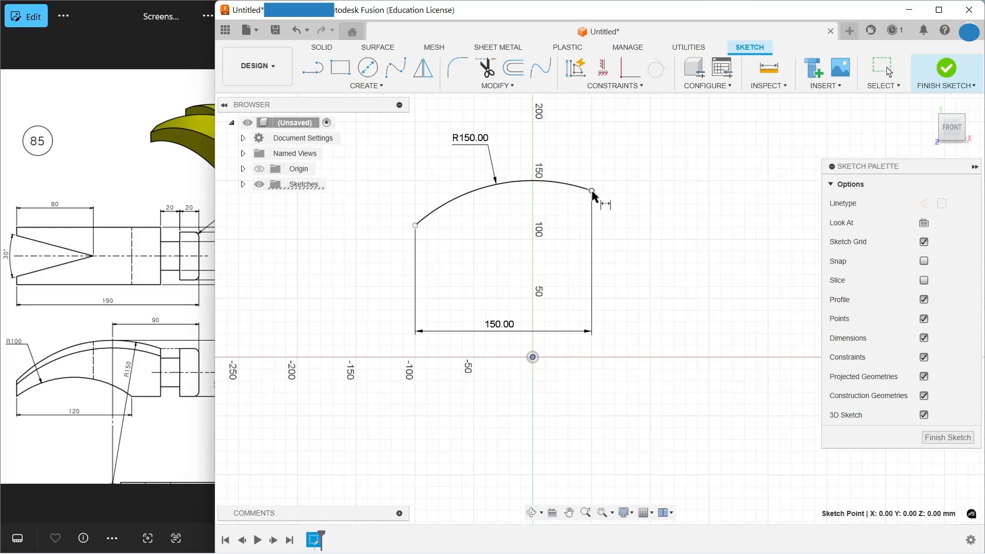
pyautogui.click(592, 191)
pyautogui.click(565, 145)
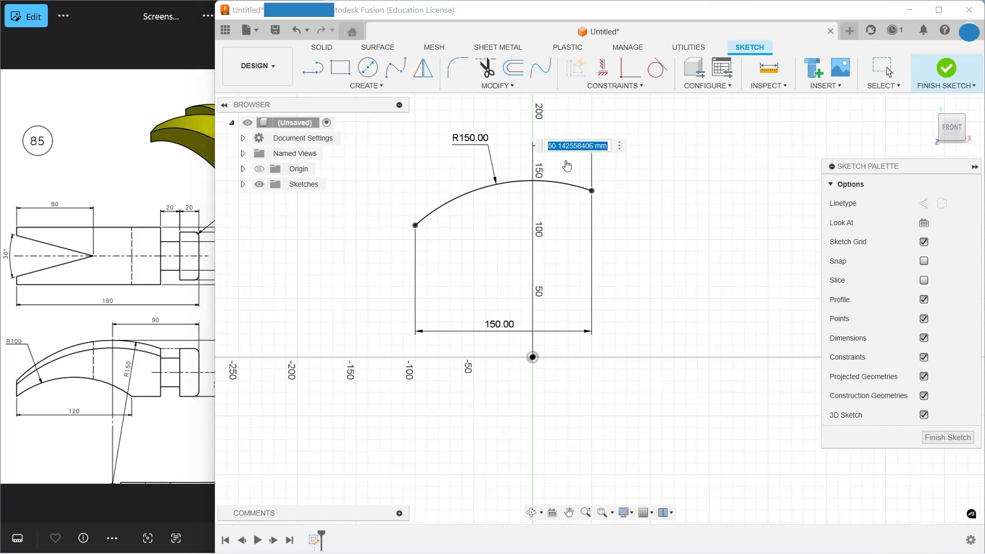
pyautogui.write('50')
pyautogui.press('Return')
pyautogui.press('Escape')
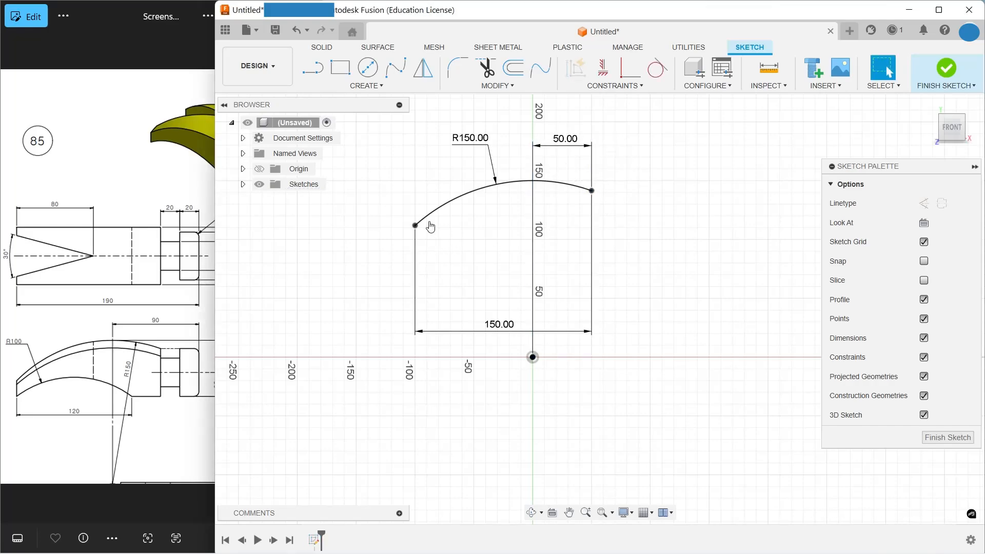
pyautogui.moveTo(511, 336); pyautogui.dragTo(505, 123)
pyautogui.scroll(4, 494, 155)
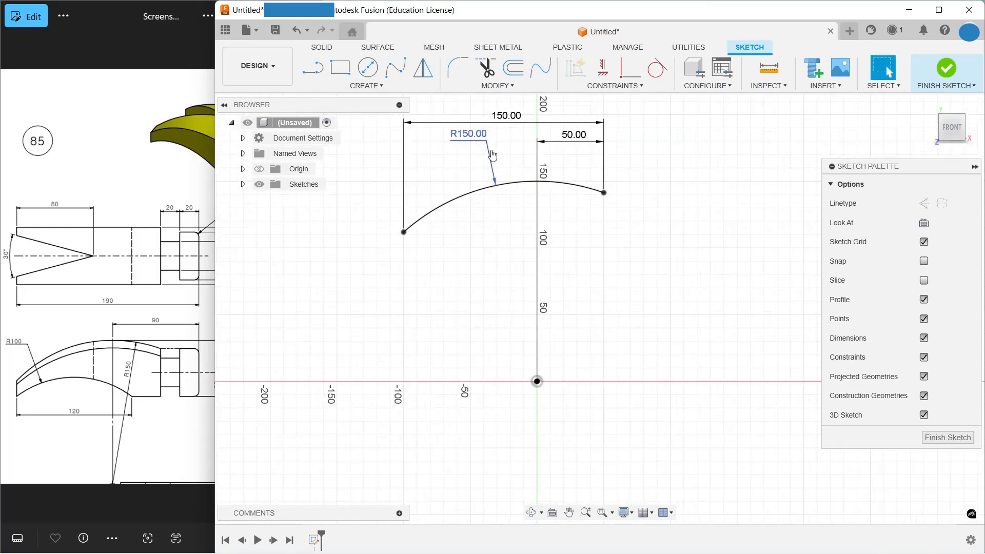
# Draw a vertical line about 29 mm long downward from the arc's left endpoint
pyautogui.press('l')
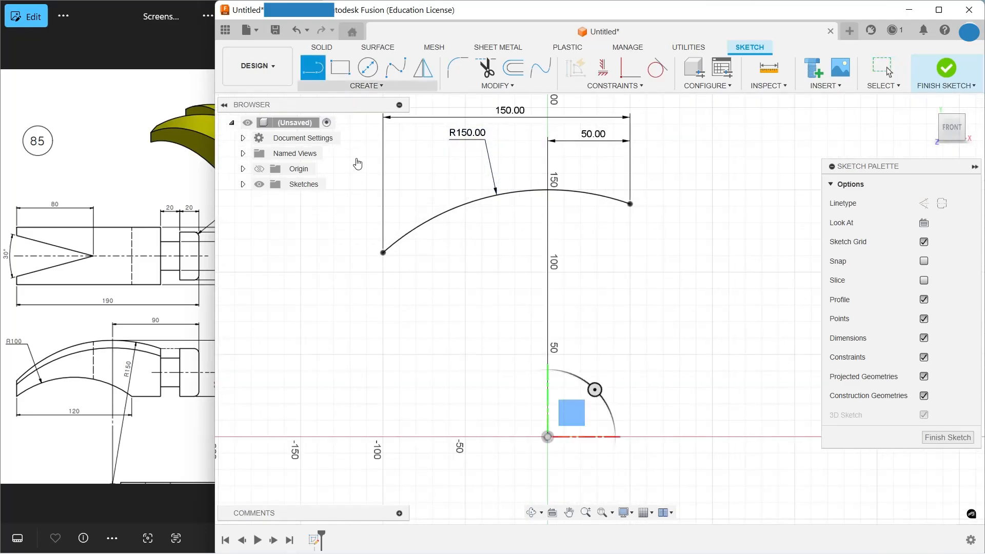
pyautogui.click(383, 252)
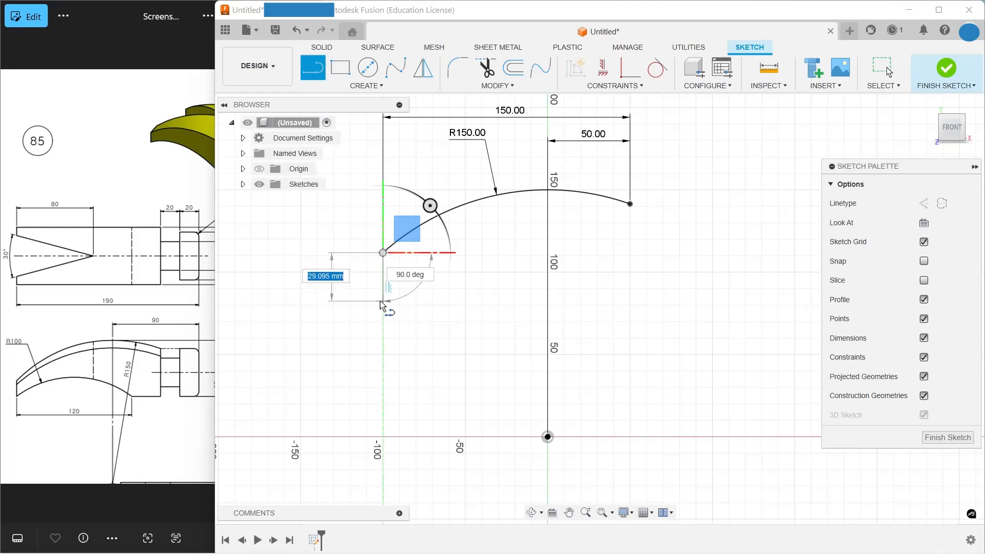
pyautogui.click(383, 300)
pyautogui.press('Escape')
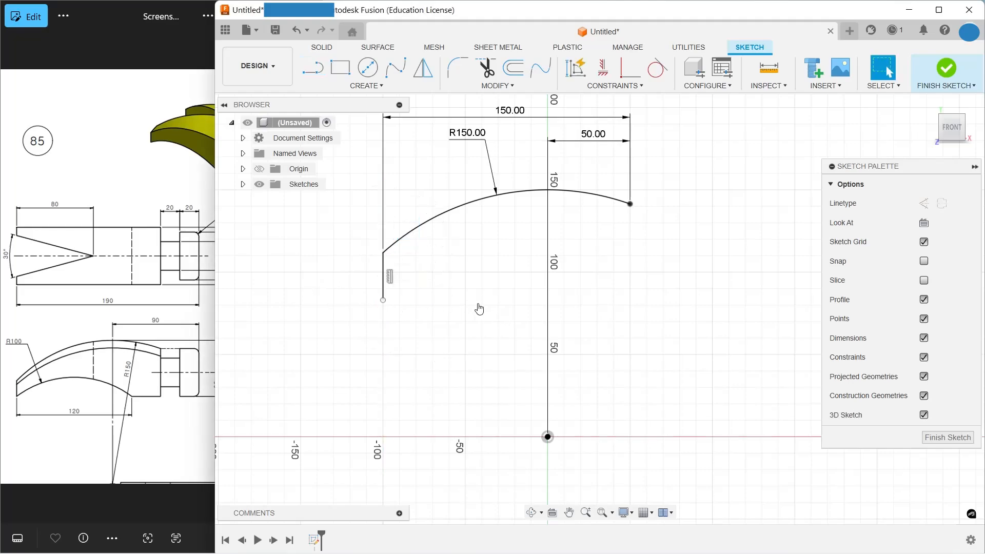
# Sketch a second upward-bowed three-point arc below the first, starting at the lower end of the vertical line
pyautogui.click(367, 85)
pyautogui.moveTo(360, 138)
pyautogui.click(468, 138)
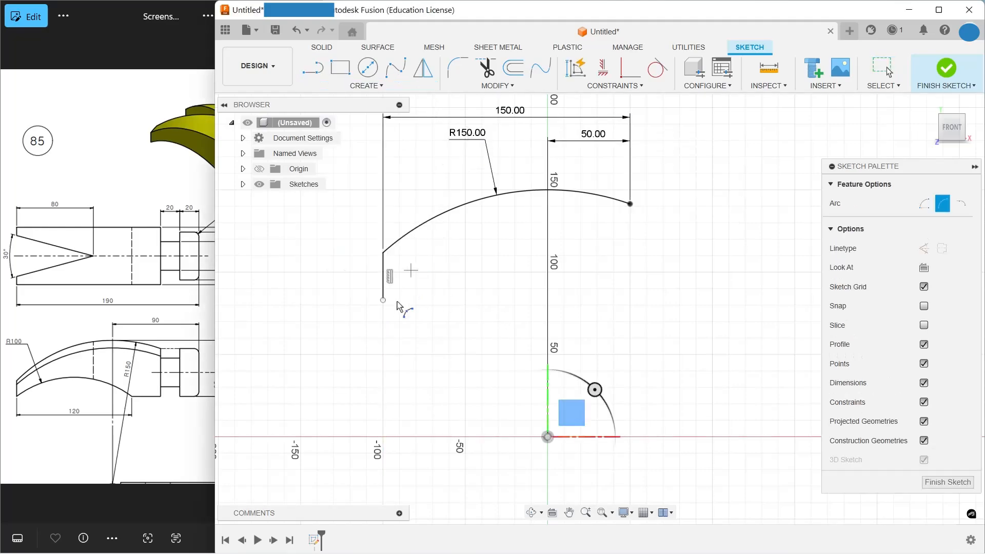
pyautogui.click(383, 300)
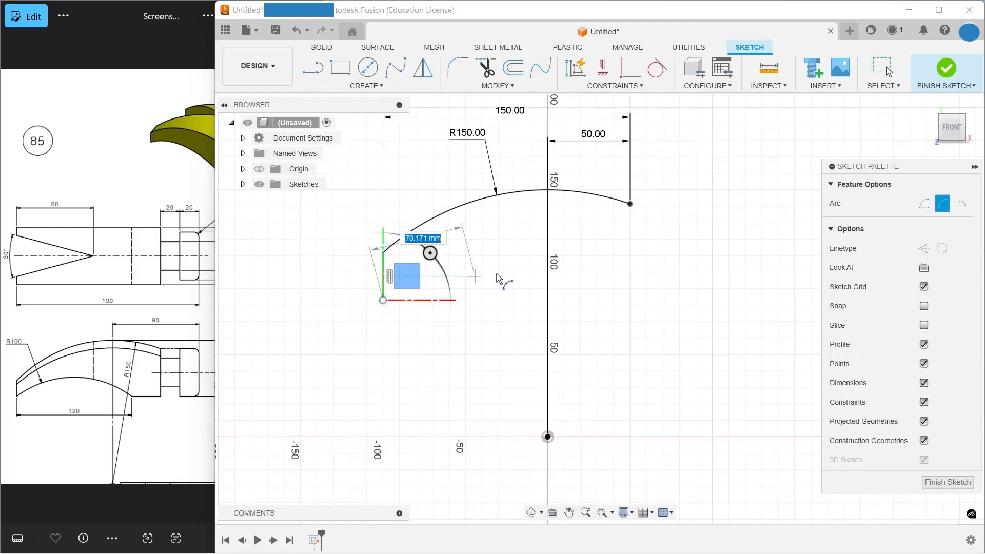
pyautogui.click(556, 277)
pyautogui.click(528, 263)
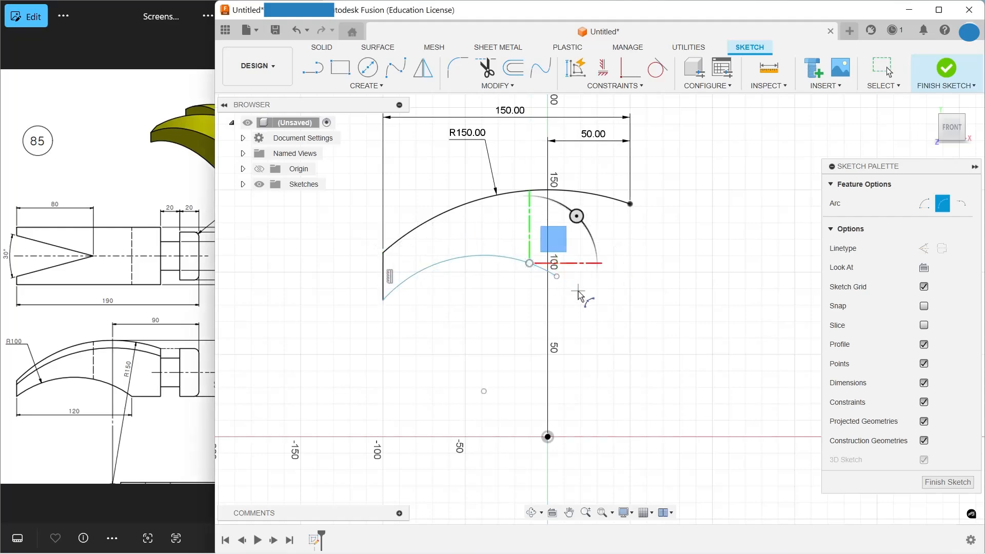
pyautogui.press('Escape')
# Close the profile with a horizontal line from the lower arc's right end and a vertically constrained line up to the upper arc
pyautogui.press('l')
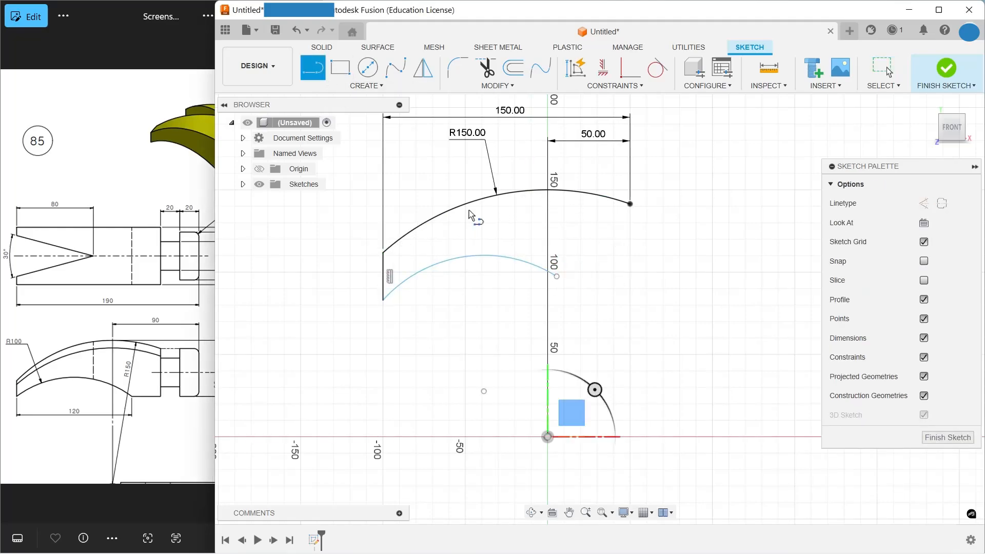
pyautogui.click(558, 276)
pyautogui.click(640, 276)
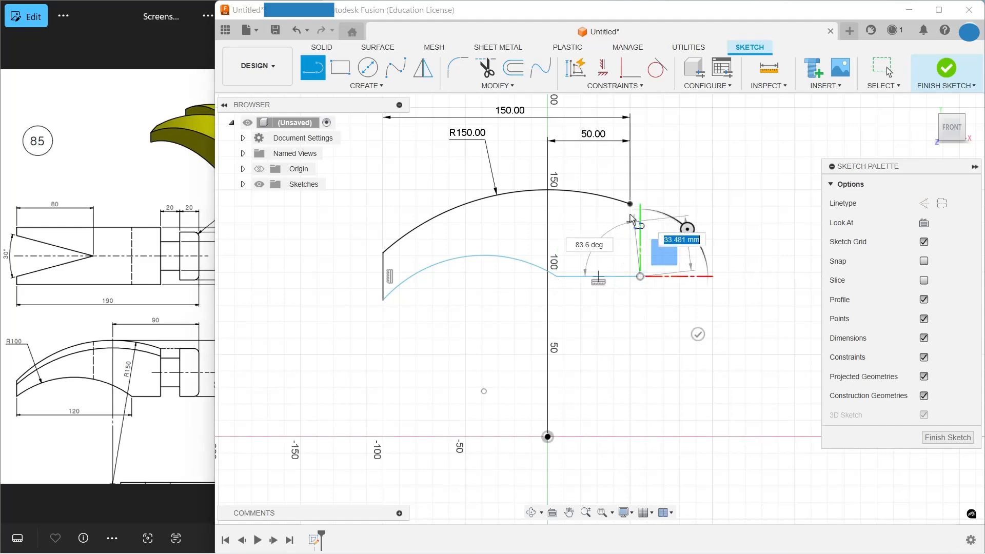
pyautogui.click(630, 204)
pyautogui.press('Escape')
pyautogui.click(633, 228)
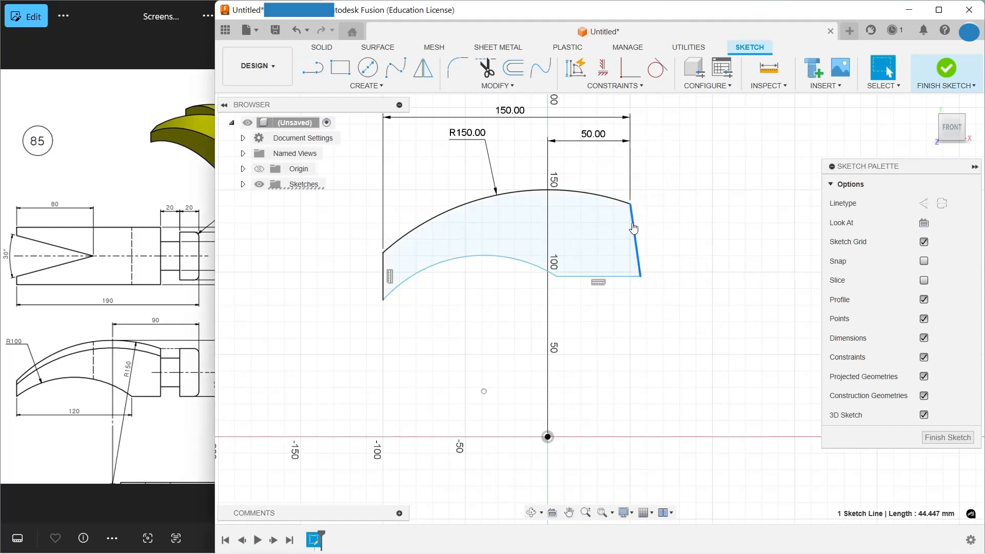
pyautogui.click(603, 67)
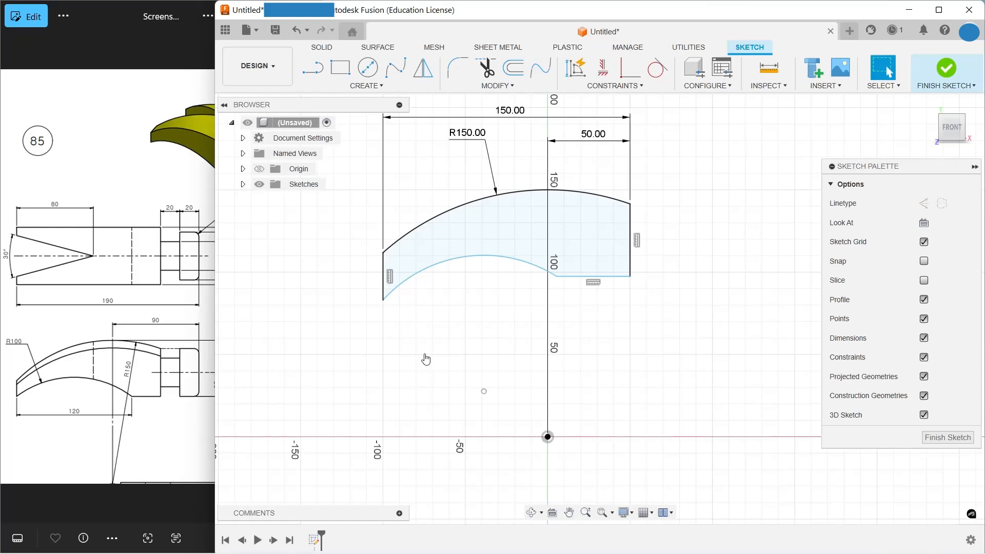
# Dimension the vertical line at the claw's tip, between the two arcs' left ends, to 15 mm
pyautogui.click(362, 86)
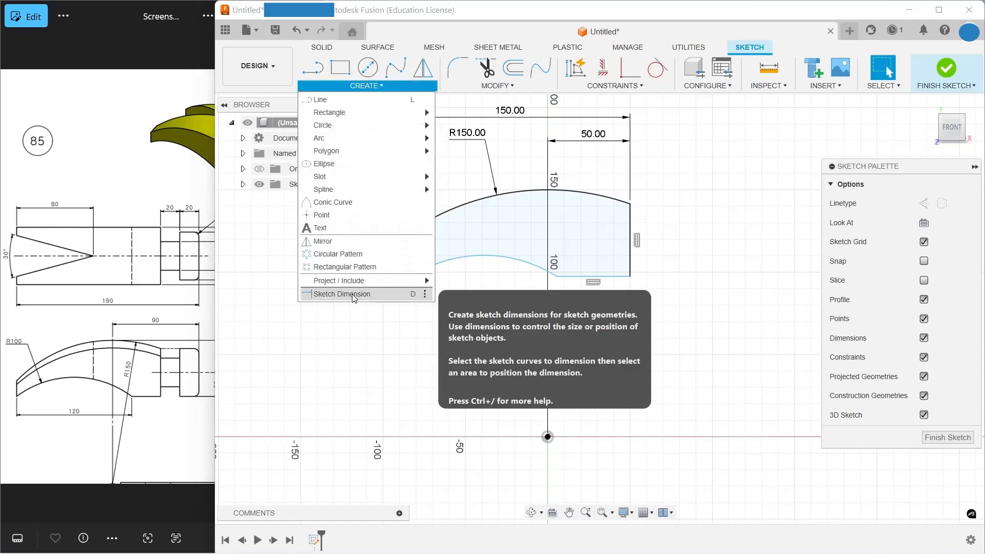
pyautogui.click(353, 294)
pyautogui.click(384, 272)
pyautogui.click(359, 270)
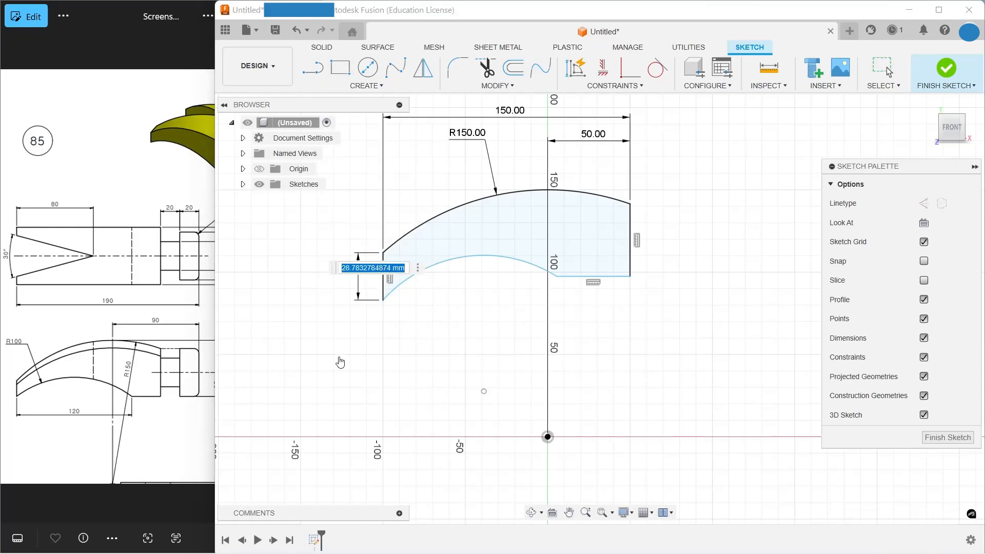
pyautogui.write('1')
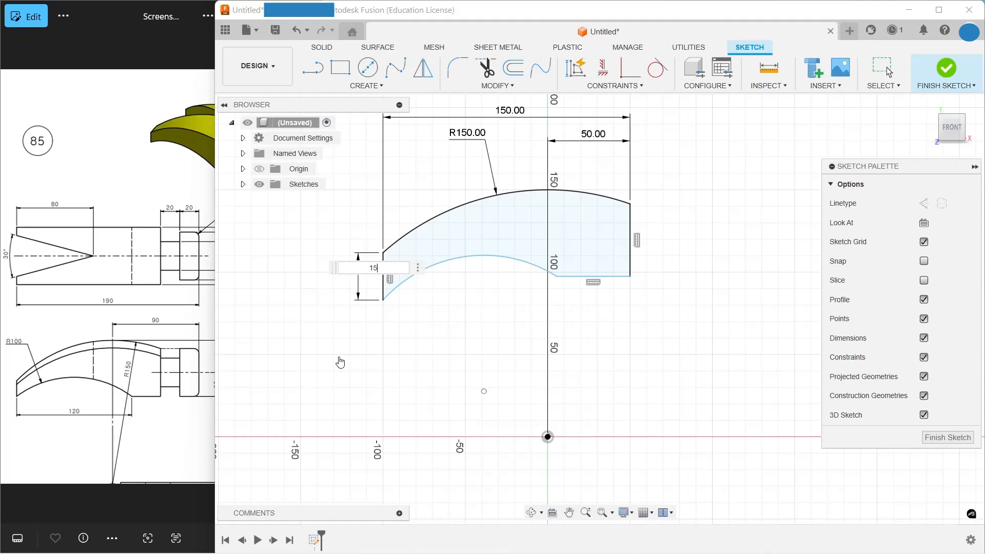
pyautogui.write('5')
pyautogui.press('Return')
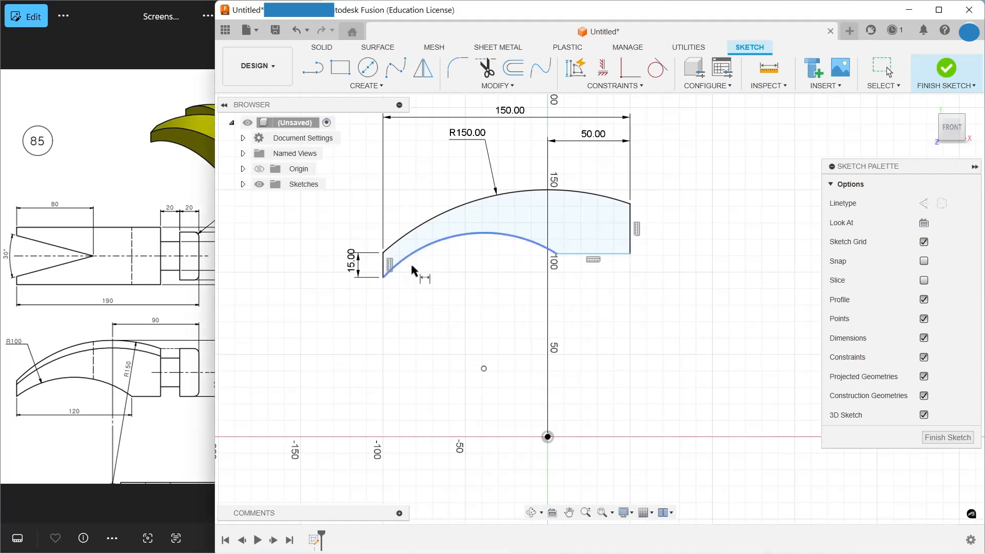
# Dimension the lower arc of the claw with a radius of 100 mm
pyautogui.click(440, 240)
pyautogui.click(421, 194)
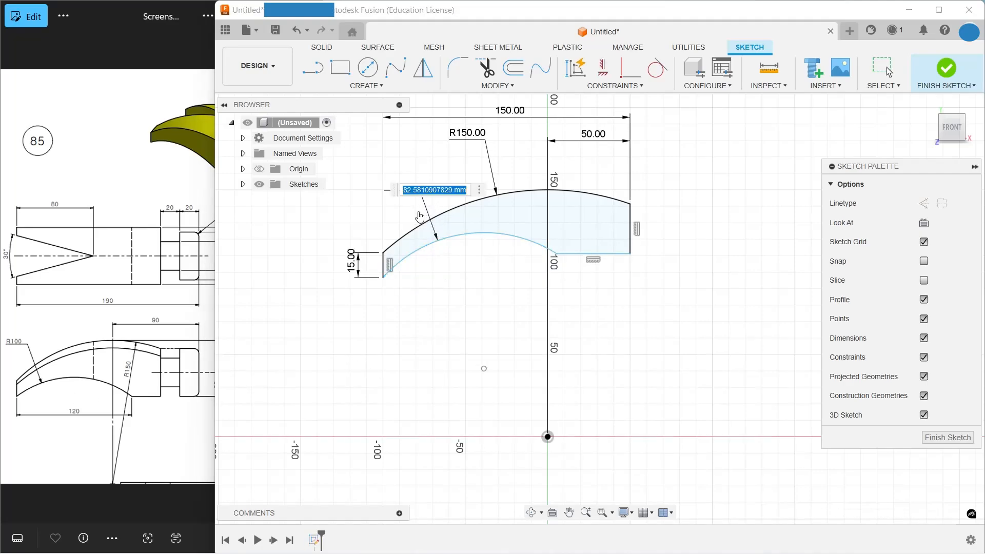
pyautogui.write('100')
pyautogui.press('Return')
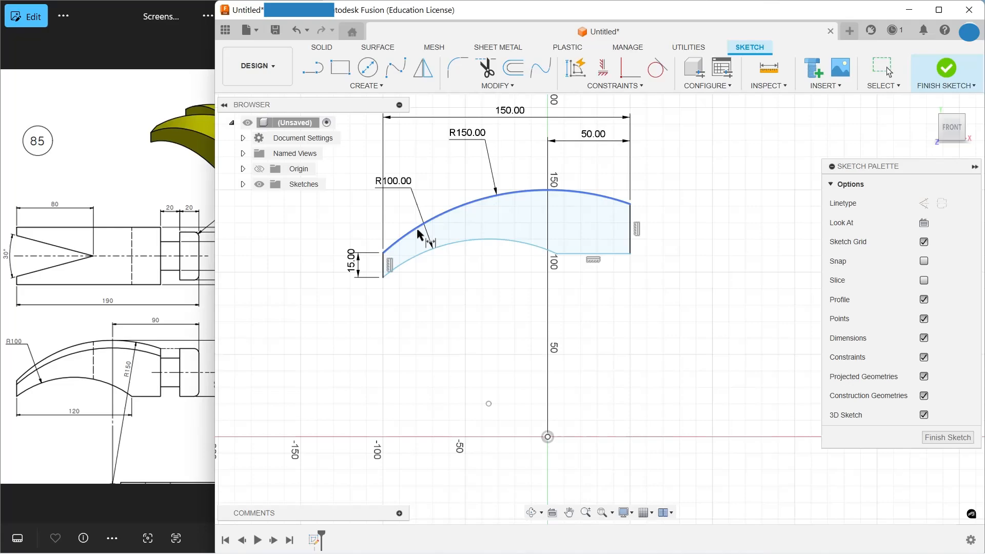
# Dimension the horizontal distance between the lower arc's two endpoints to 120 mm, placed below the profile
pyautogui.click(383, 277)
pyautogui.click(555, 254)
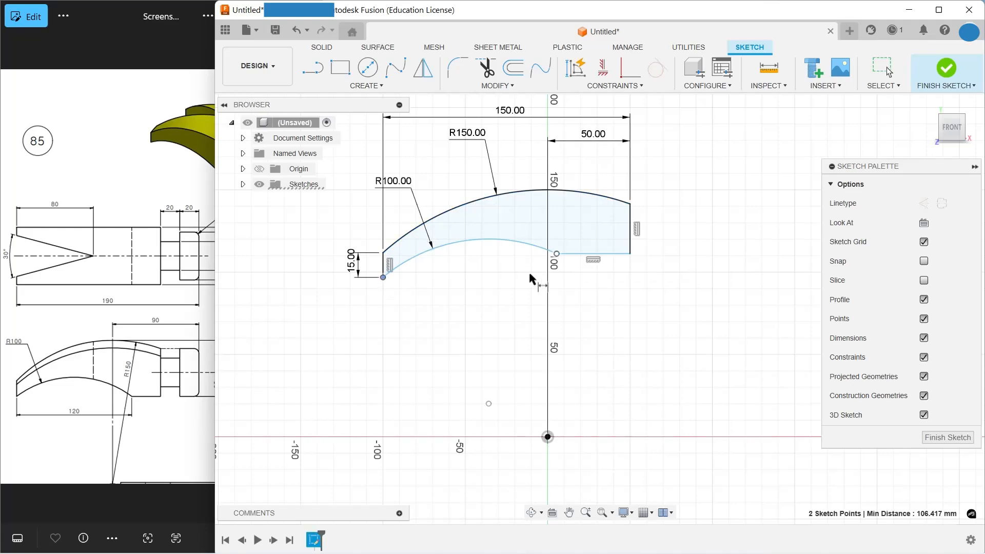
pyautogui.click(481, 308)
pyautogui.write('1')
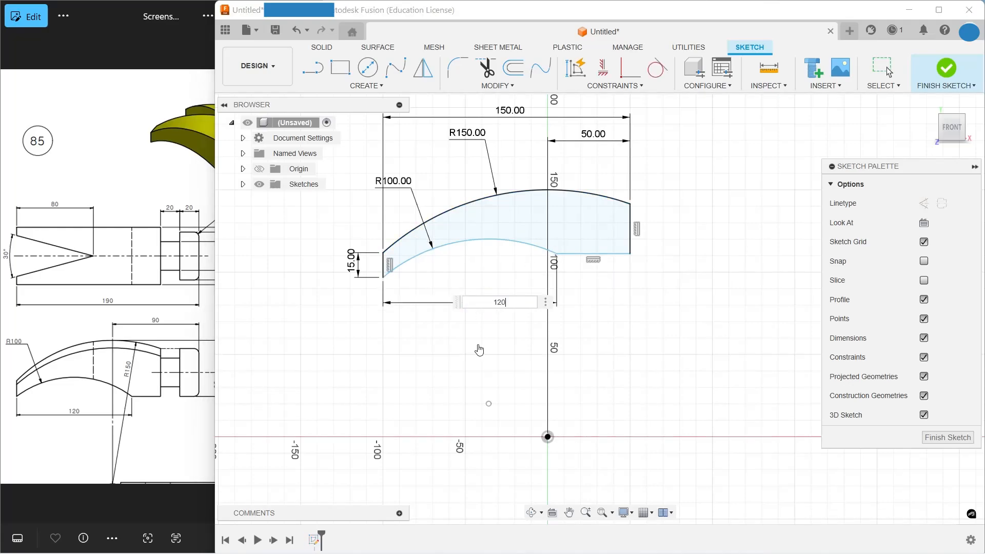
pyautogui.write('20')
pyautogui.press('Return')
# Sketch a closed stepped half-profile for the neck and striking face, about 33 mm high, extending horizontally from the profile's right vertical edge
pyautogui.scroll(-2, 577, 338)
pyautogui.scroll(4, 623, 233)
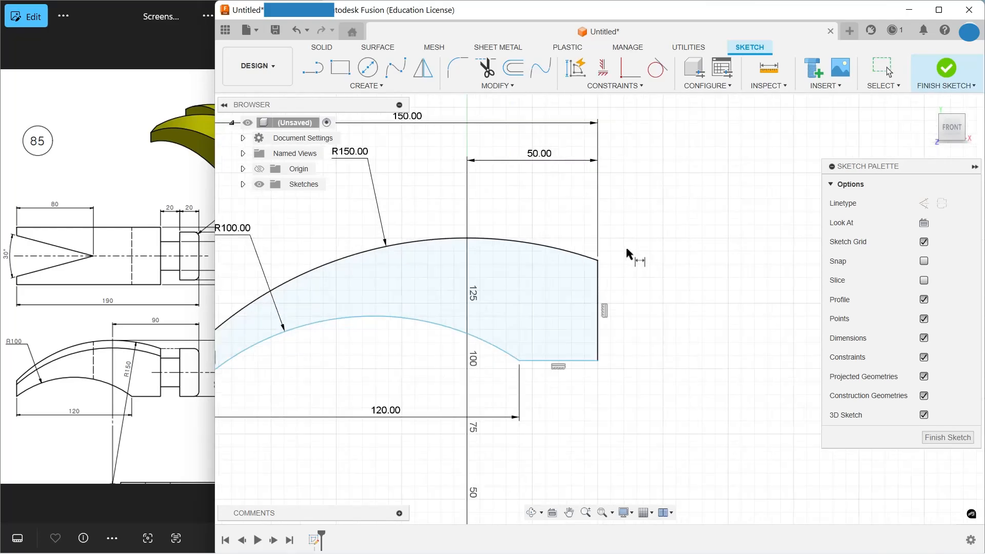
pyautogui.click(315, 69)
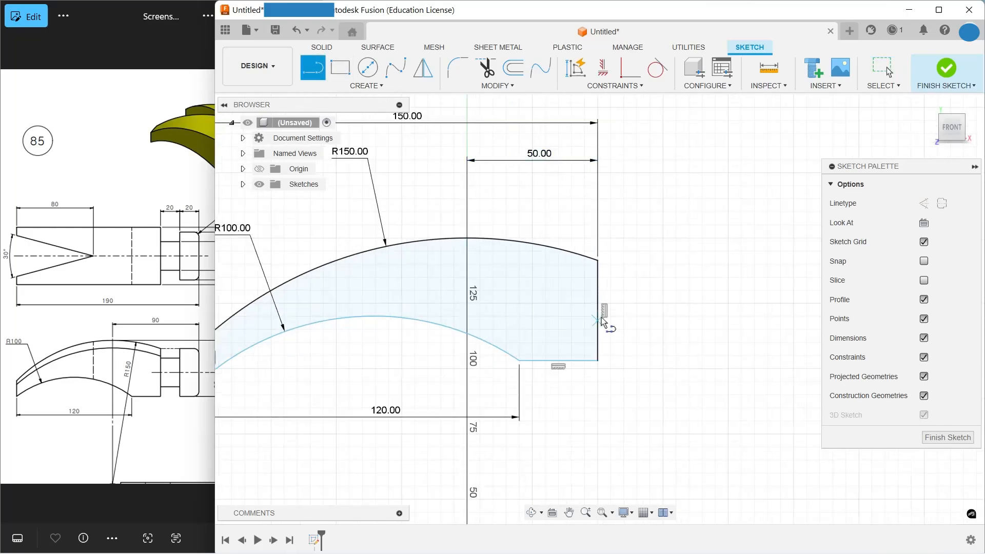
pyautogui.click(599, 310)
pyautogui.click(750, 310)
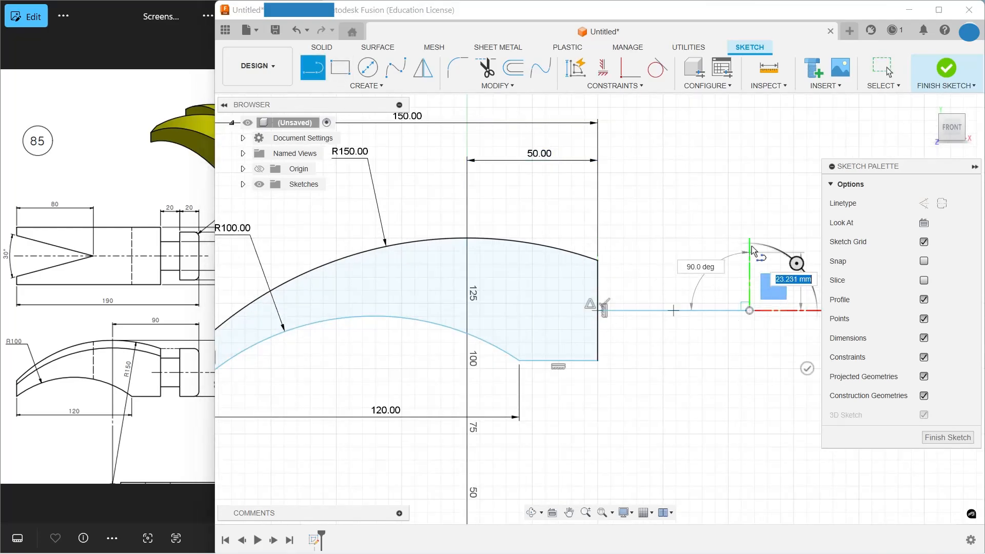
pyautogui.click(750, 224)
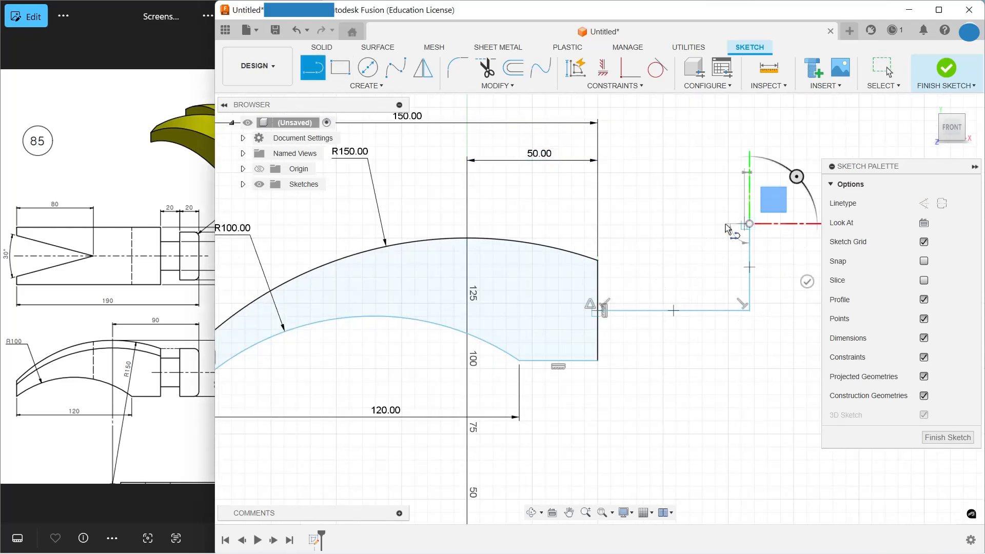
pyautogui.click(691, 223)
pyautogui.click(690, 278)
pyautogui.click(598, 278)
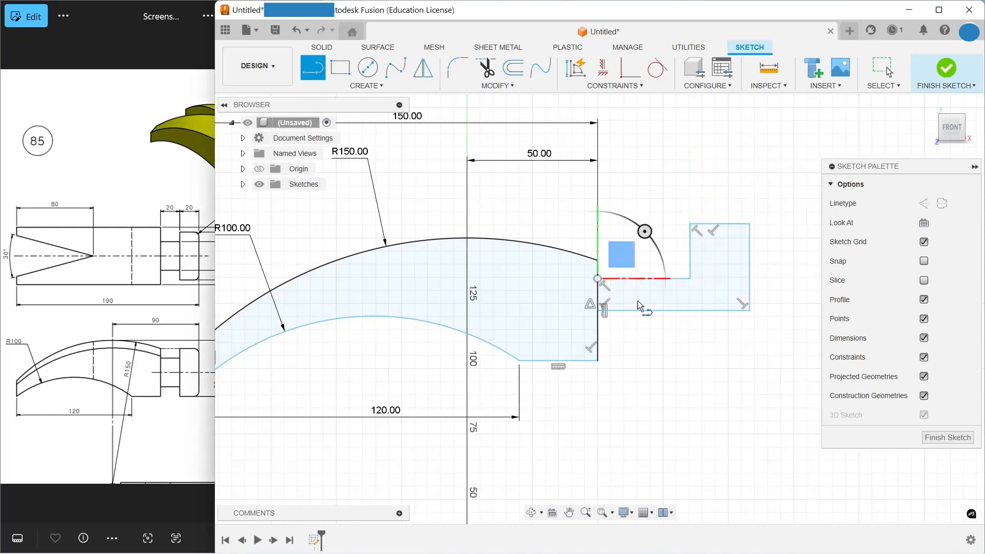
pyautogui.press('Escape')
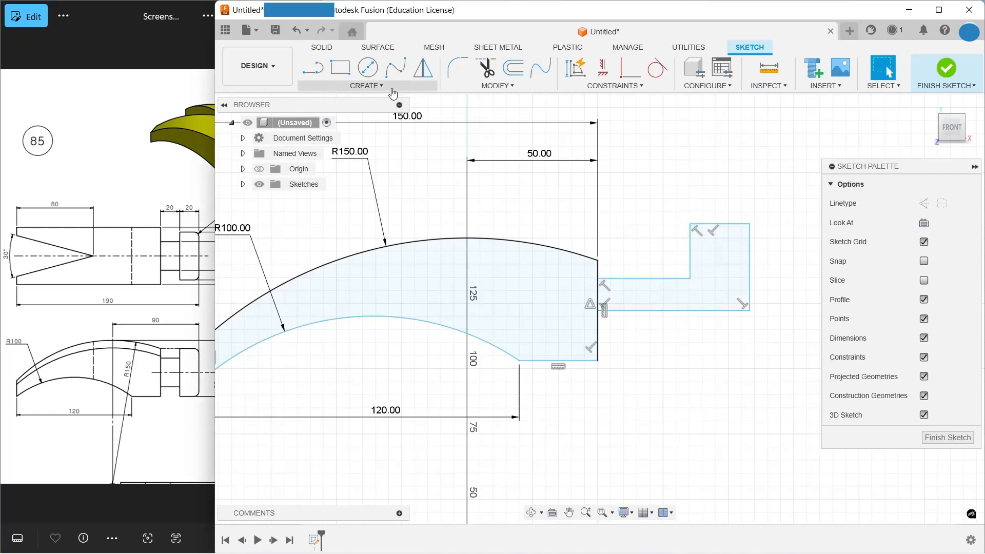
# Dimension the top edge of the striking-face section to a width of 20 mm
pyautogui.click(366, 85)
pyautogui.click(377, 293)
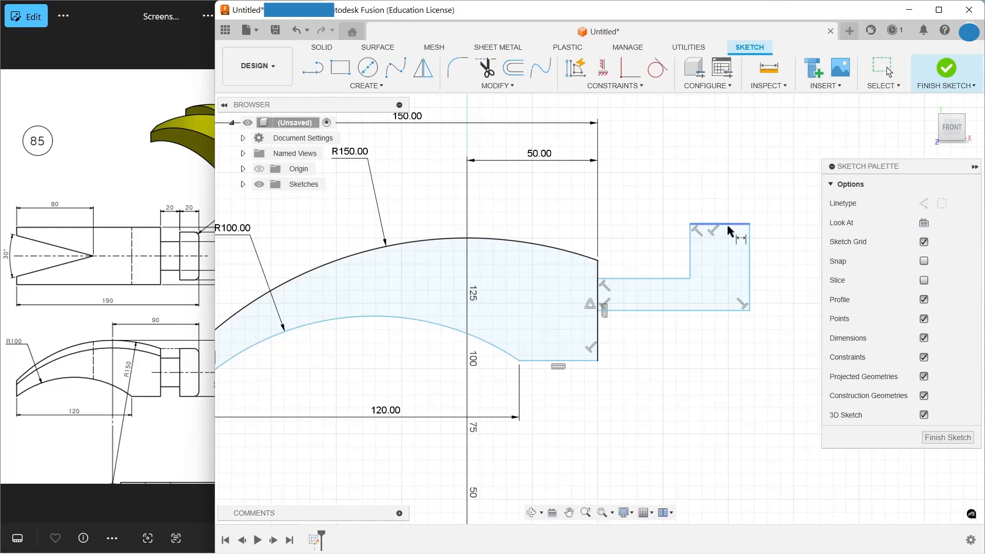
pyautogui.click(727, 223)
pyautogui.click(725, 182)
pyautogui.write('20')
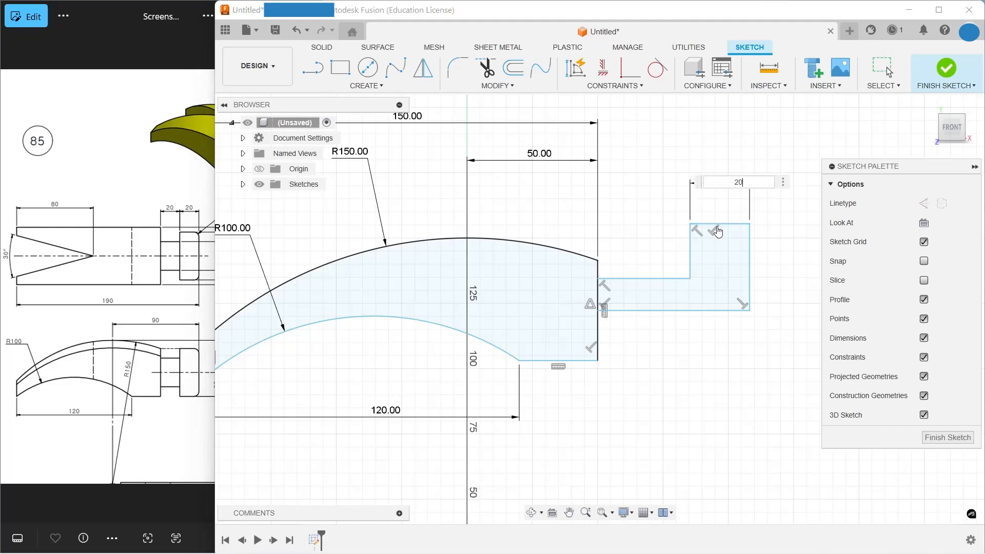
pyautogui.press('Return')
# Check the reference drawing and dimension the striking face's outer vertical edge to 25 mm
pyautogui.click(743, 265)
pyautogui.click(768, 262)
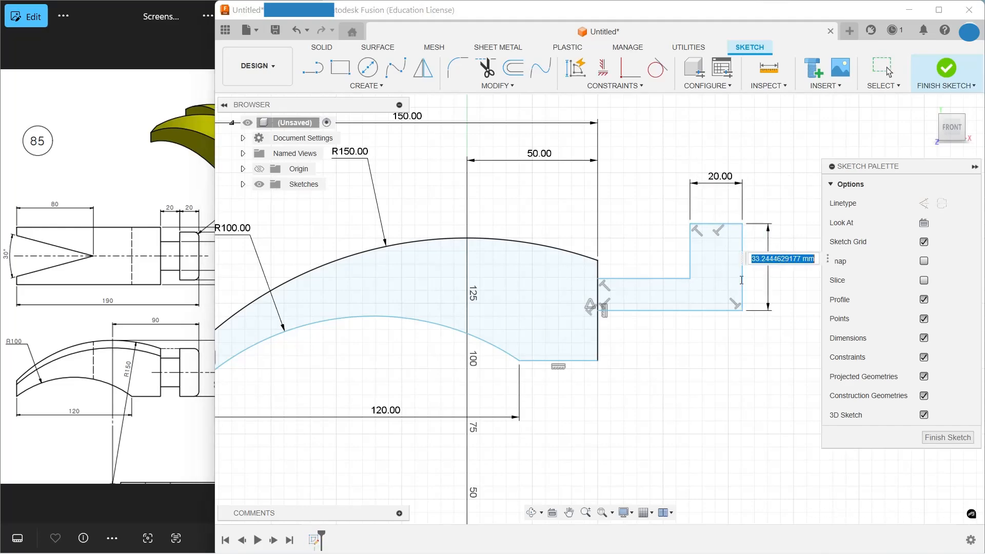
pyautogui.click(159, 400)
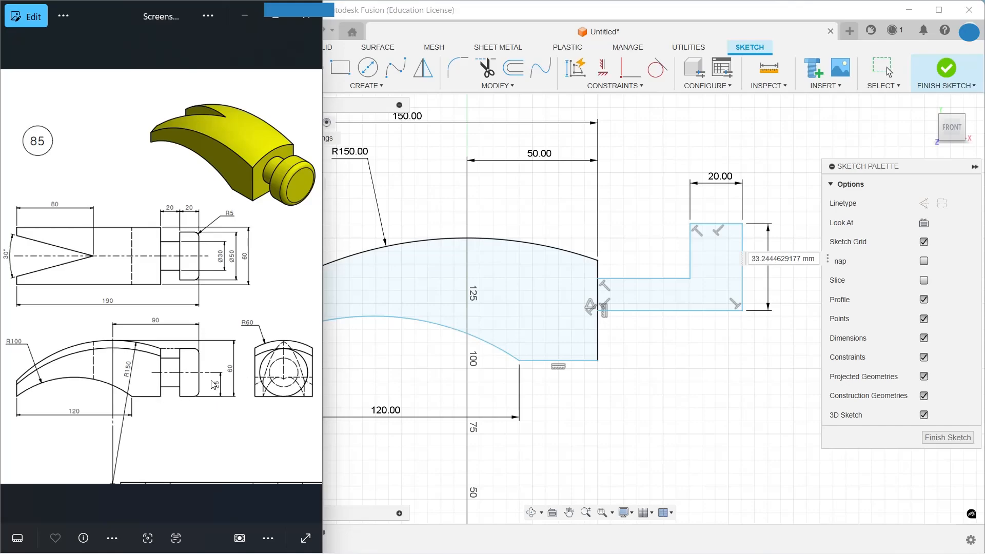
pyautogui.click(782, 259)
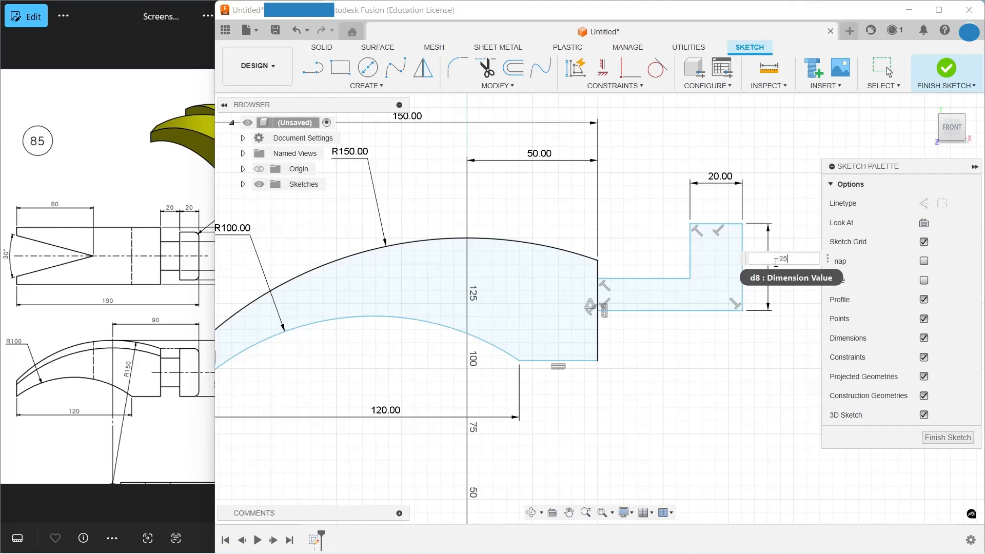
pyautogui.press('Return')
# Dimension the horizontal bottom line of the stepped neck profile to 40 mm
pyautogui.click(682, 311)
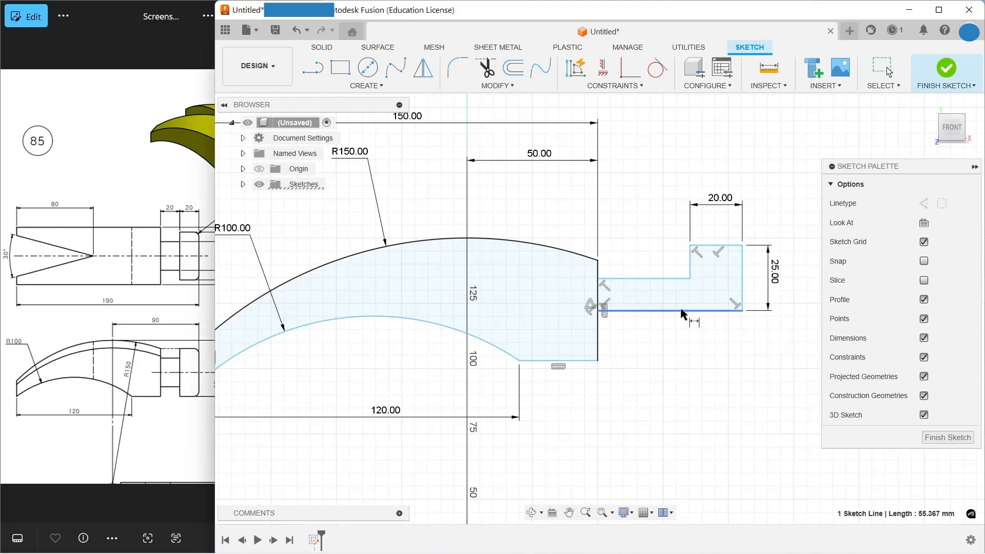
pyautogui.click(648, 361)
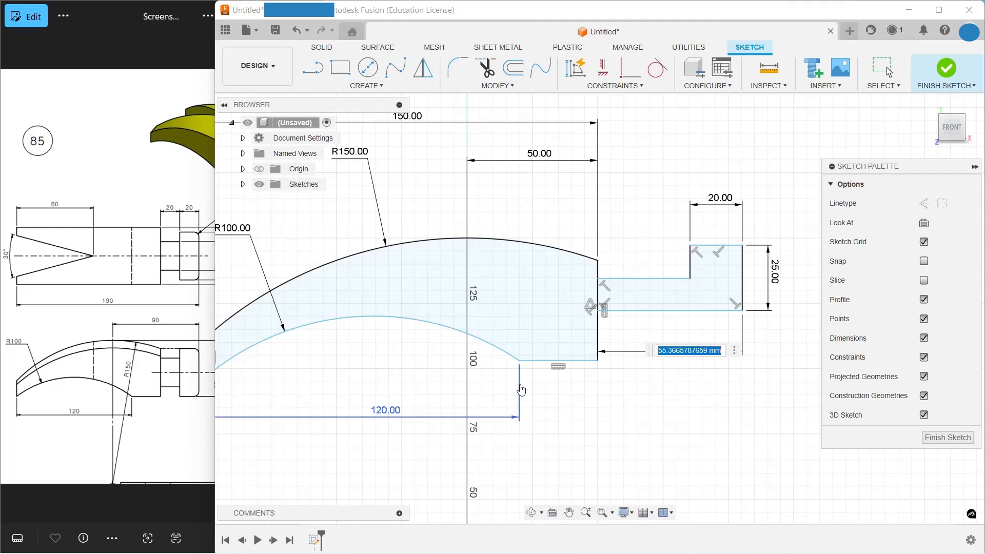
pyautogui.write('40')
pyautogui.press('Return')
# Check the reference drawing and dimension the neck's height, from its upper edge to the bottom line, to 15 mm
pyautogui.click(194, 318)
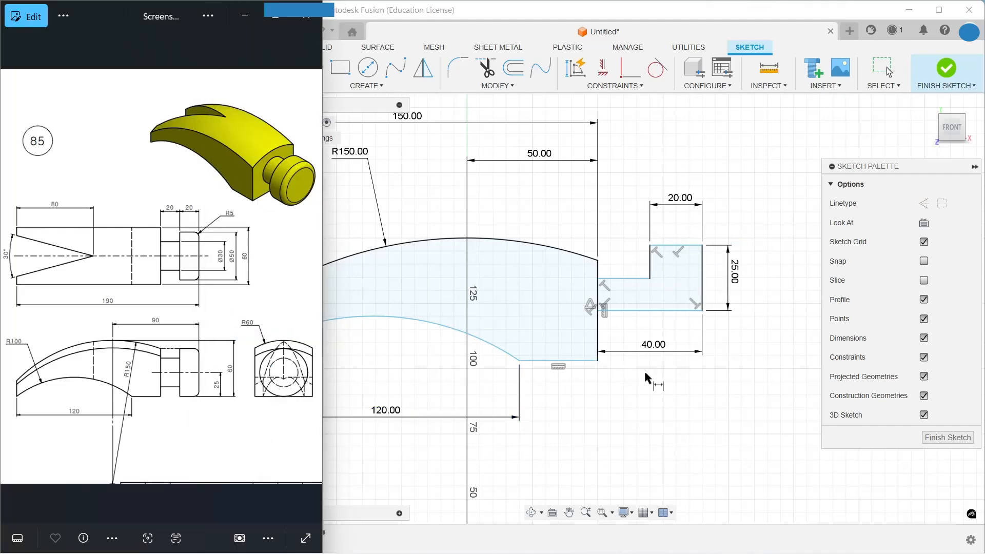
pyautogui.click(636, 280)
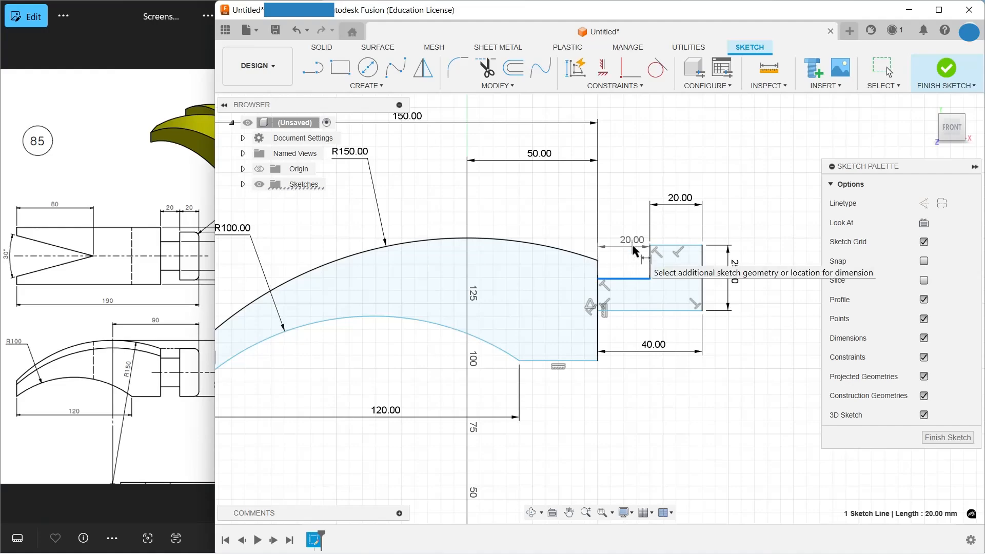
pyautogui.press('Escape')
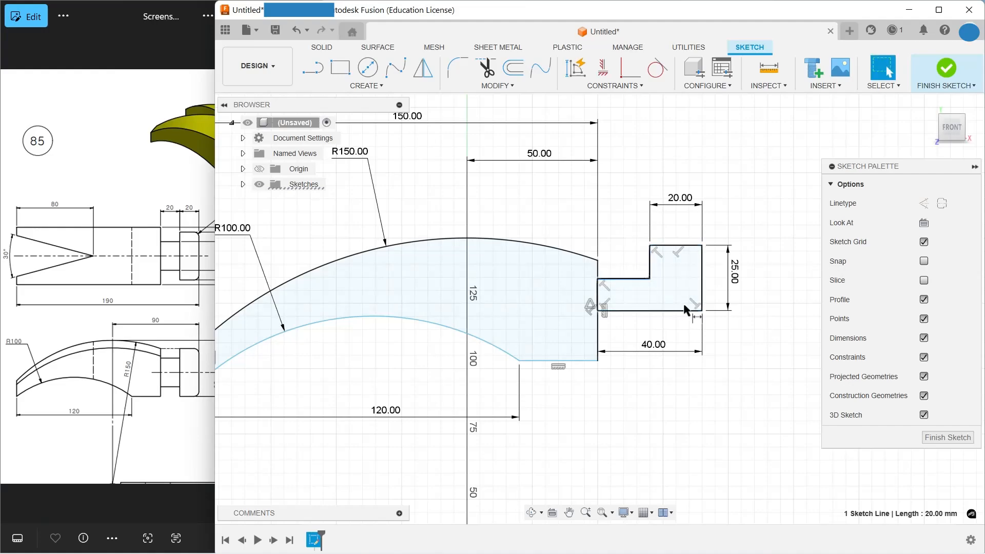
pyautogui.press('d')
pyautogui.click(642, 310)
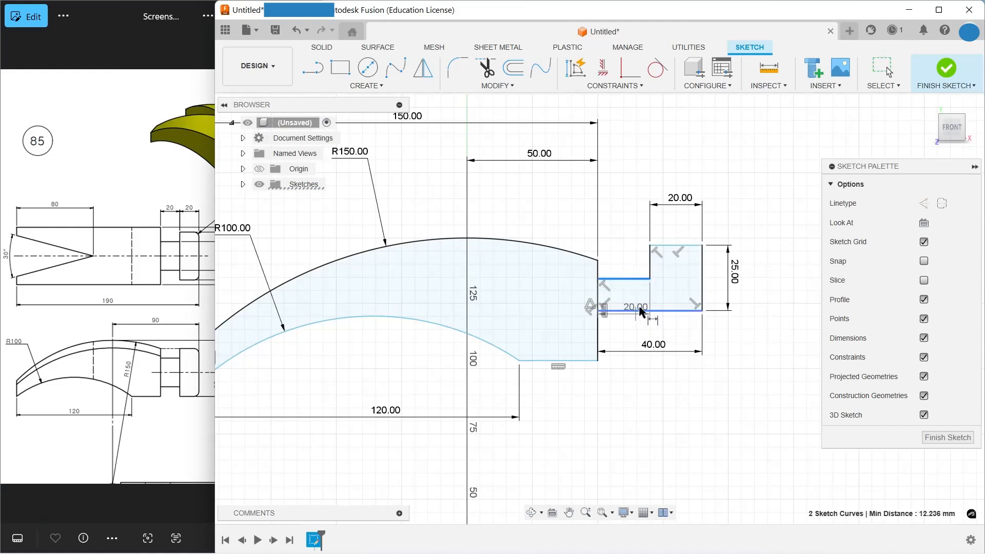
pyautogui.click(762, 295)
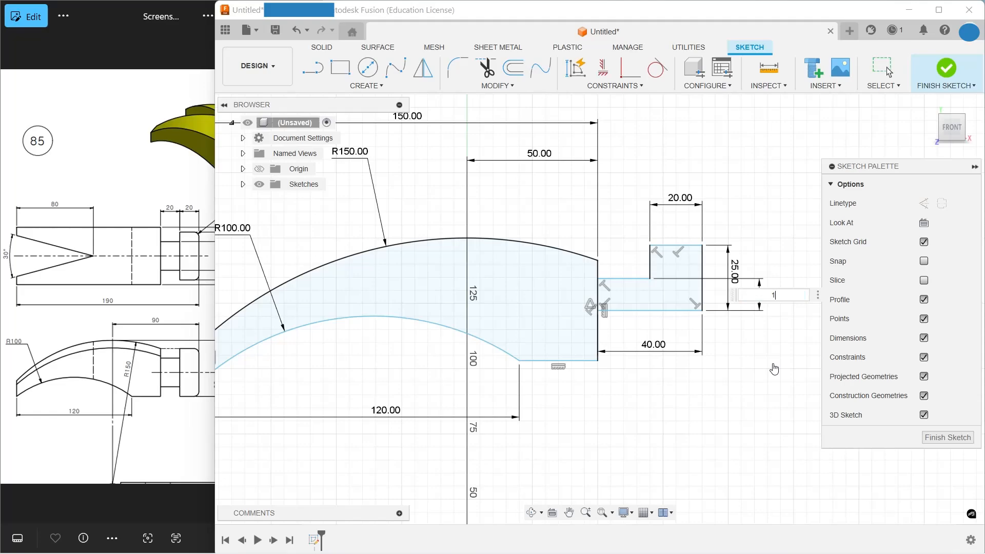
pyautogui.write('15')
pyautogui.press('Return')
pyautogui.press('Escape')
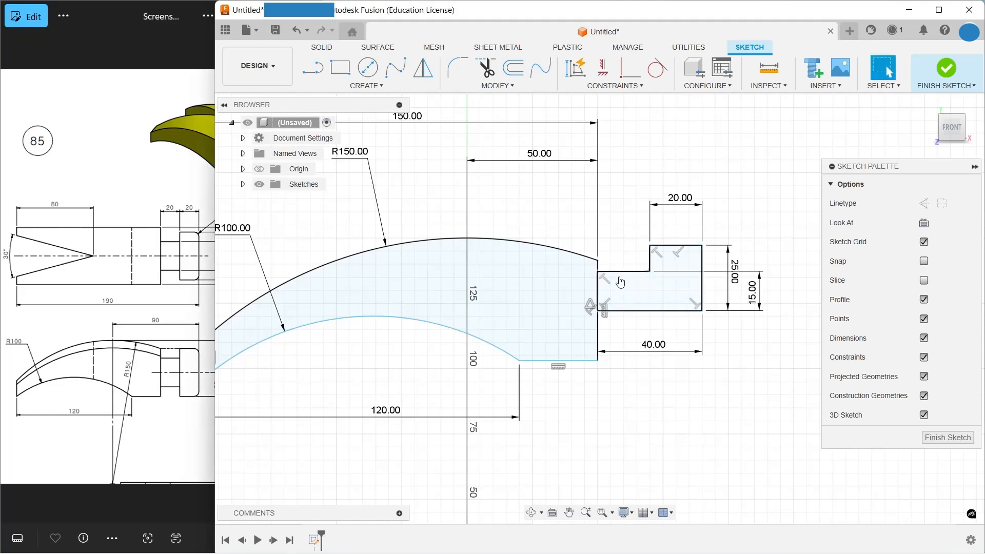
# Apply a Horizontal/Vertical constraint between the upper arc's right endpoint and the striking-face section's upper inner corner
pyautogui.click(598, 260)
pyautogui.keyDown('shift'); pyautogui.click(651, 245); pyautogui.keyUp('shift')
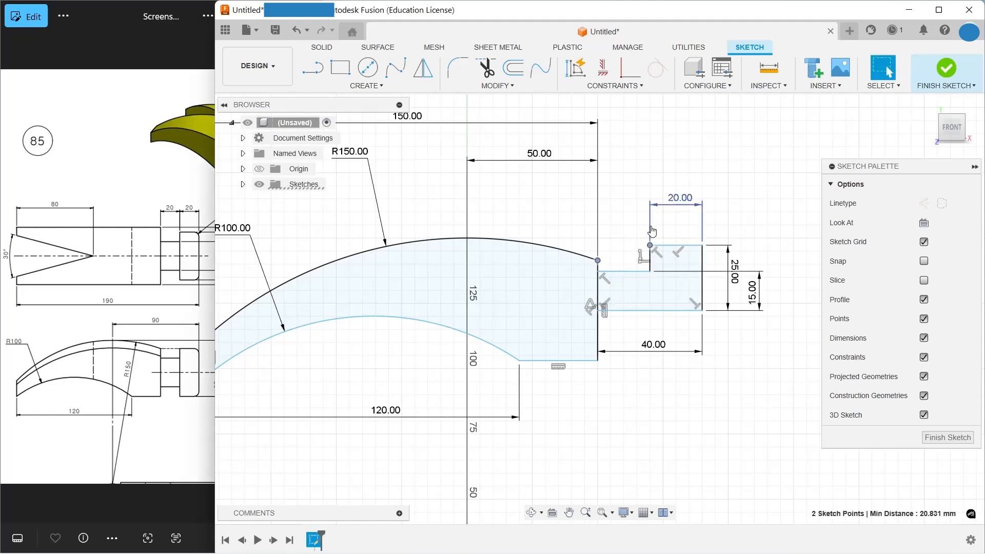
pyautogui.rightClick(592, 116)
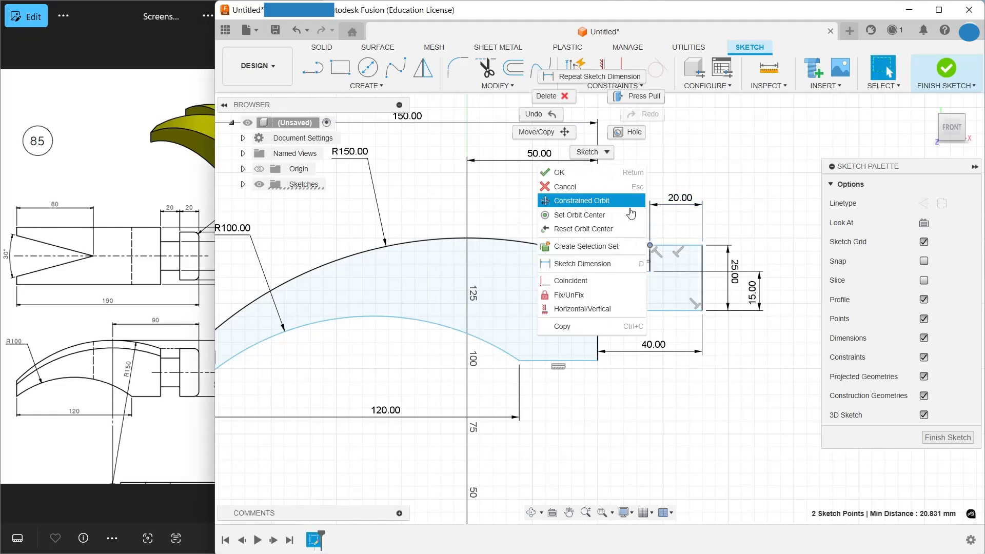
pyautogui.click(607, 69)
pyautogui.click(604, 67)
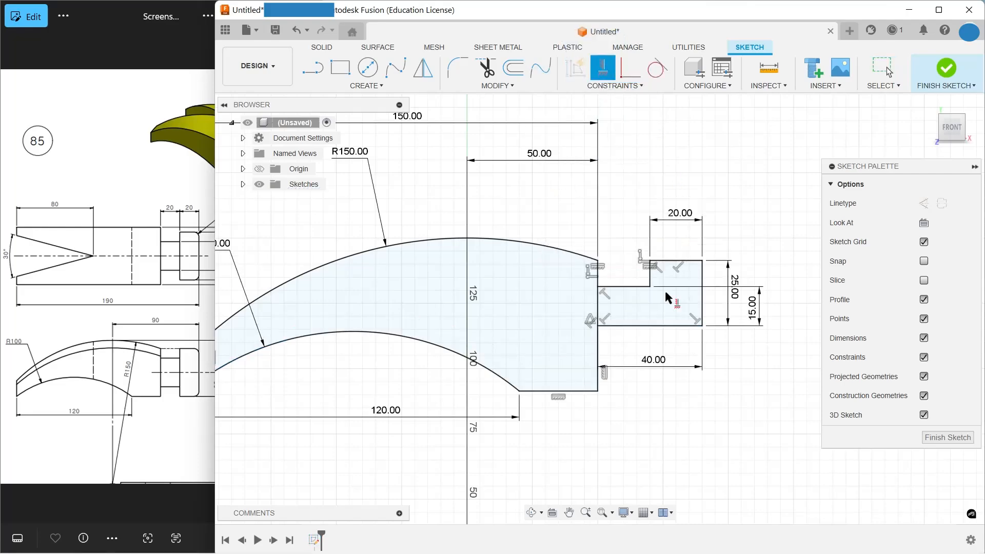
# Finish the side profile sketch and view it at an angle
pyautogui.scroll(-2, 642, 396)
pyautogui.moveTo(677, 341)
pyautogui.keyDown('shift'); pyautogui.mouseDown(button='middle')
pyautogui.moveTo(648, 369)
pyautogui.moveTo(653, 355)
pyautogui.mouseUp(button='middle'); pyautogui.keyUp('shift')
pyautogui.moveTo(686, 278); pyautogui.dragTo(753, 256, button='middle')
pyautogui.click(939, 74)
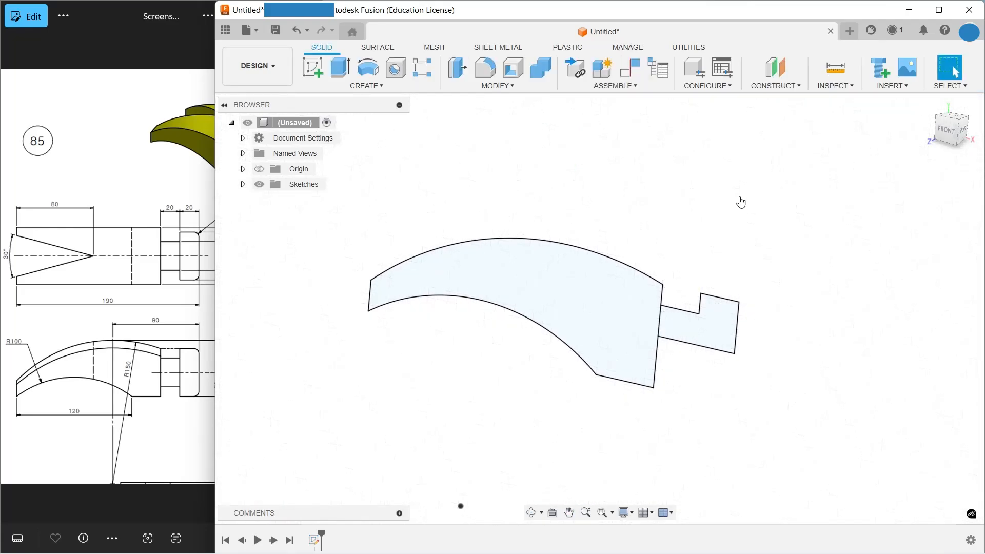
# Revolve the stepped neck profile 360 degrees about its bottom line as a new body
pyautogui.click(368, 67)
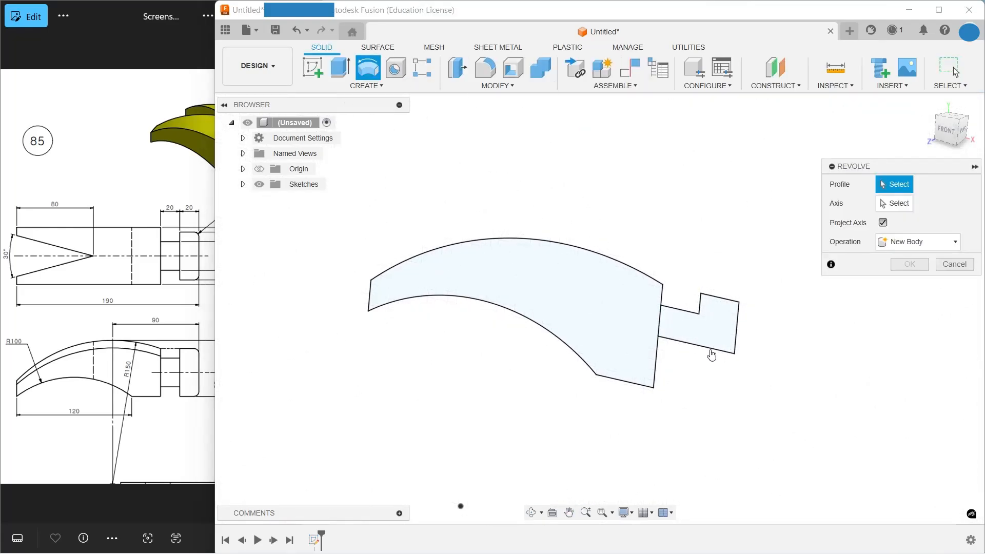
pyautogui.click(720, 331)
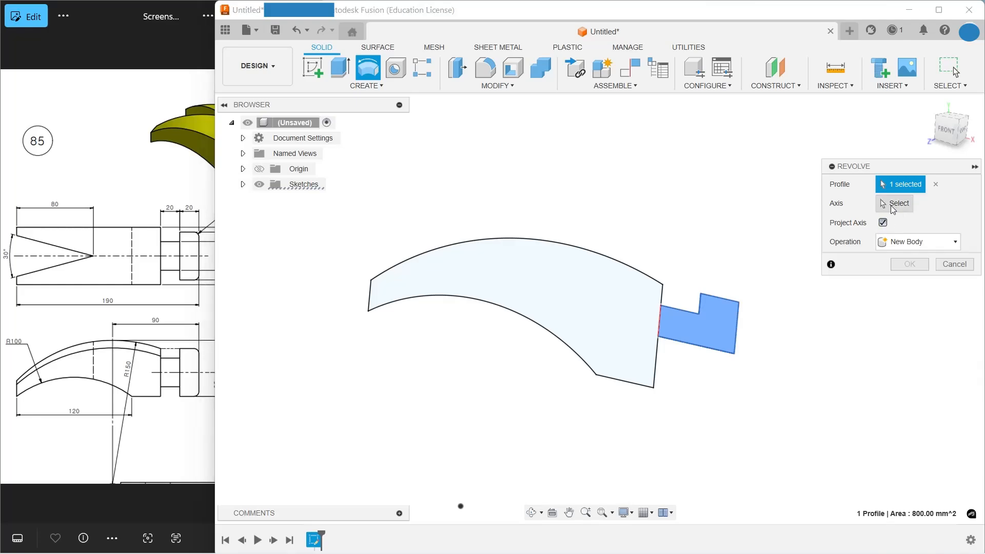
pyautogui.click(711, 351)
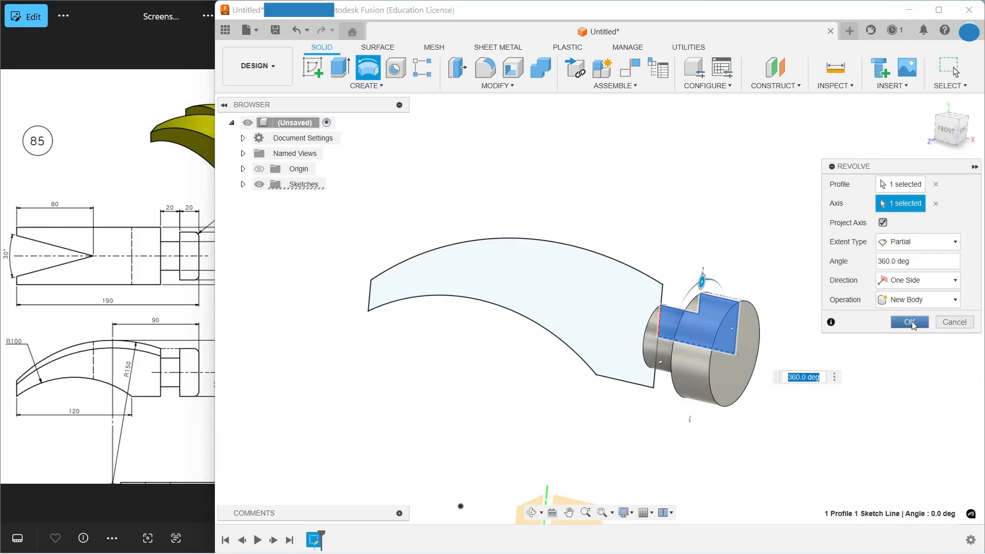
pyautogui.click(911, 323)
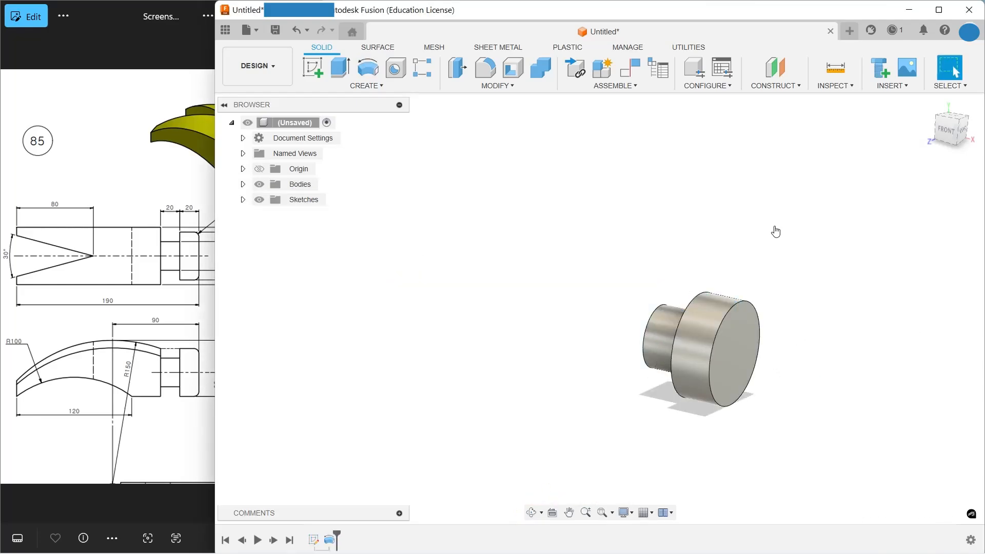
# Extrude the curved claw profile from the side profile sketch symmetrically to a whole length of 60 mm, joined to the neck
pyautogui.click(243, 200)
pyautogui.click(304, 215)
pyautogui.click(143, 256)
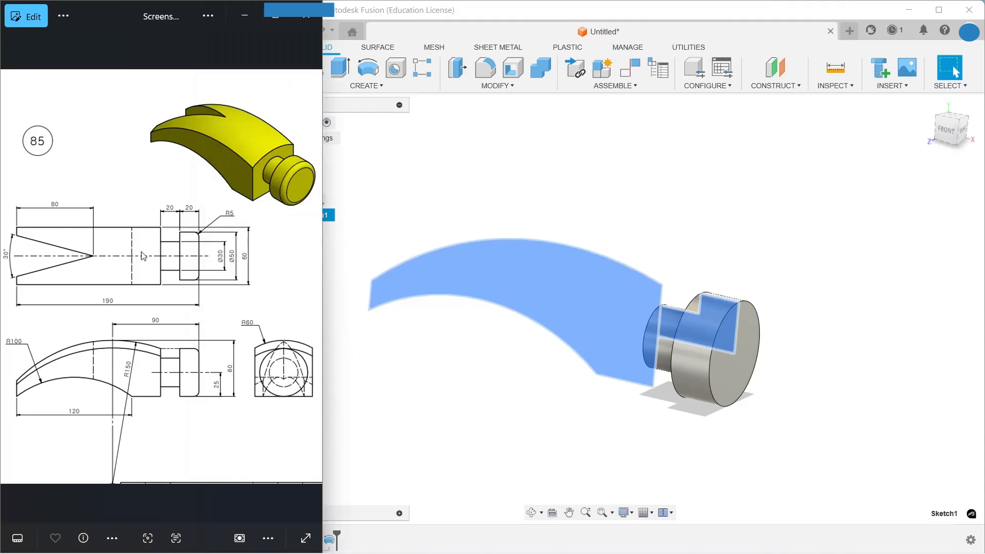
pyautogui.click(419, 361)
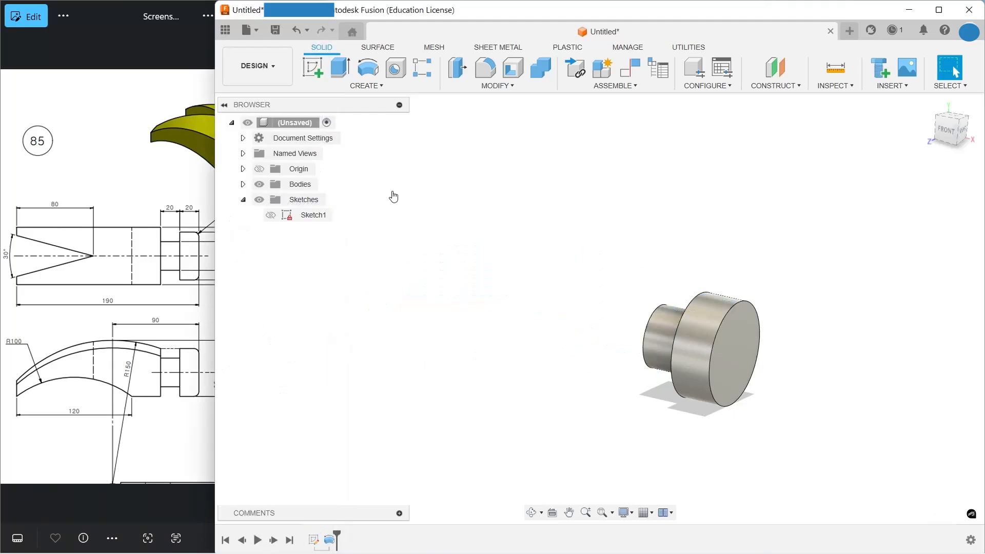
pyautogui.click(303, 216)
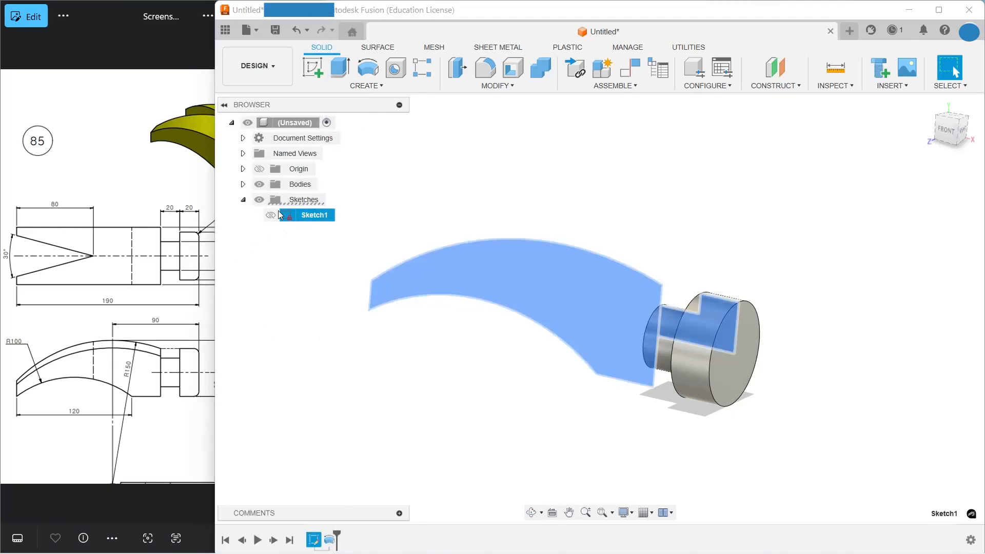
pyautogui.click(340, 67)
pyautogui.click(513, 285)
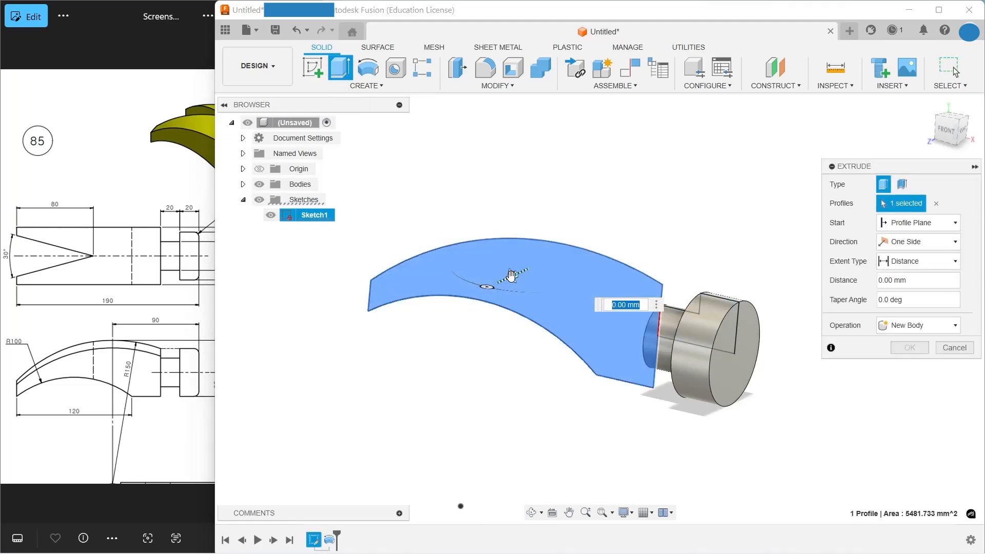
pyautogui.click(919, 242)
pyautogui.click(906, 283)
pyautogui.click(908, 280)
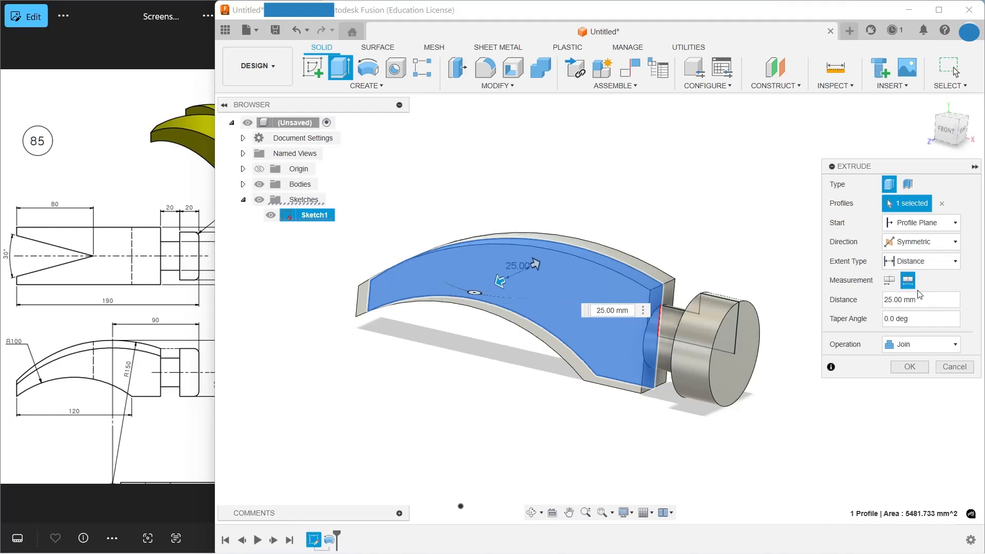
pyautogui.click(921, 301)
pyautogui.write('60')
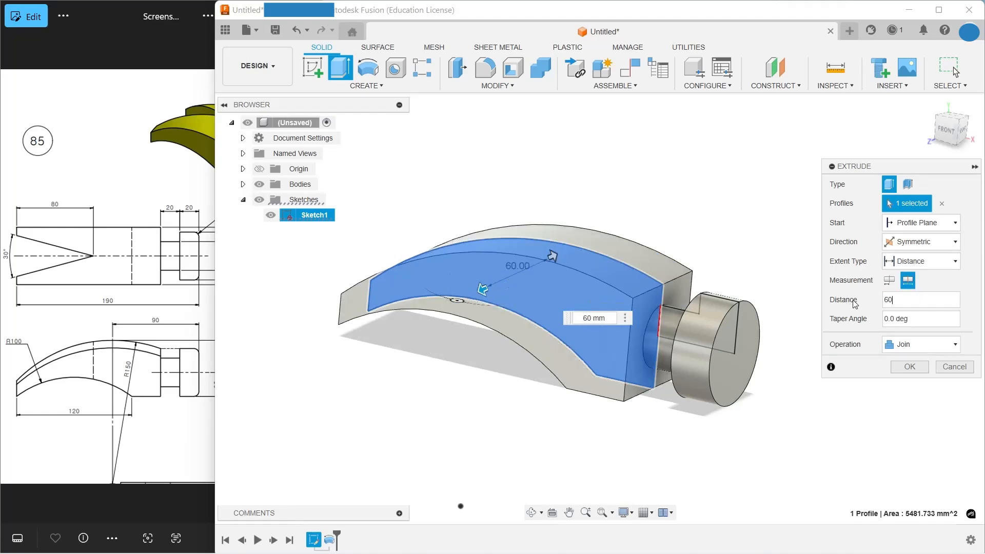
pyautogui.click(917, 369)
# Start a sketch on the claw body's flat end face behind the neck
pyautogui.scroll(-3, 740, 400)
pyautogui.moveTo(656, 413)
pyautogui.keyDown('shift'); pyautogui.mouseDown(button='middle')
pyautogui.moveTo(620, 422)
pyautogui.moveTo(662, 414)
pyautogui.mouseUp(button='middle'); pyautogui.keyUp('shift')
pyautogui.scroll(2, 664, 412)
pyautogui.scroll(2, 652, 406)
pyautogui.scroll(1, 687, 192)
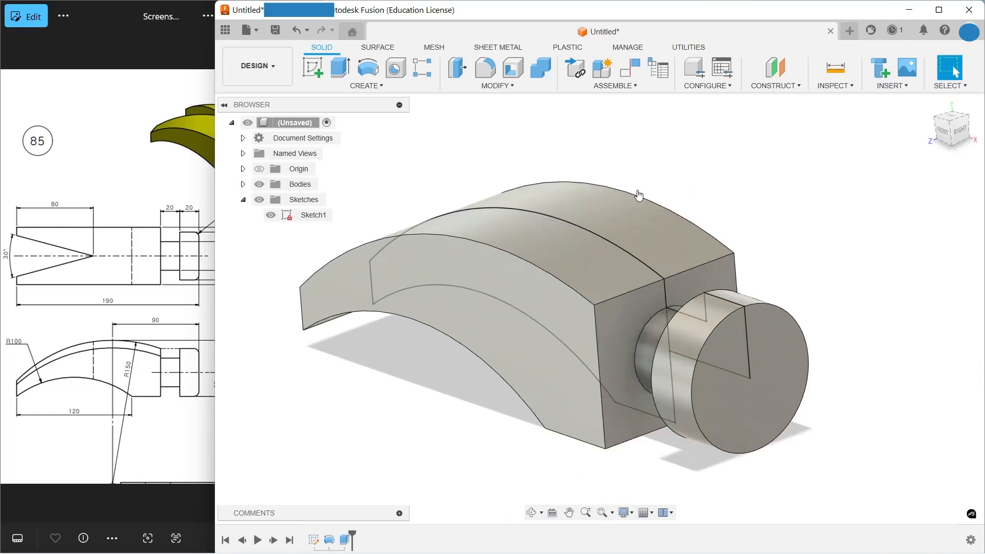
pyautogui.click(312, 67)
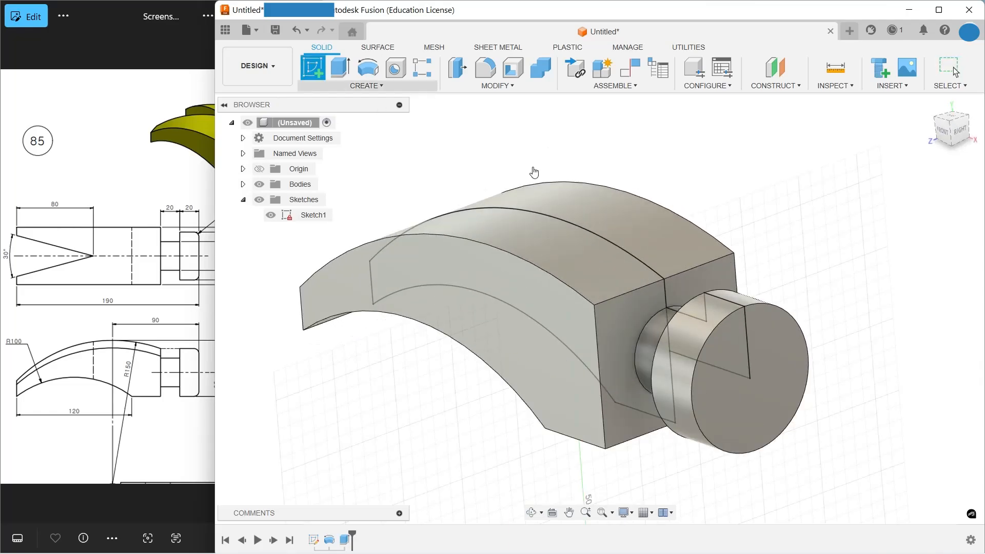
pyautogui.click(718, 273)
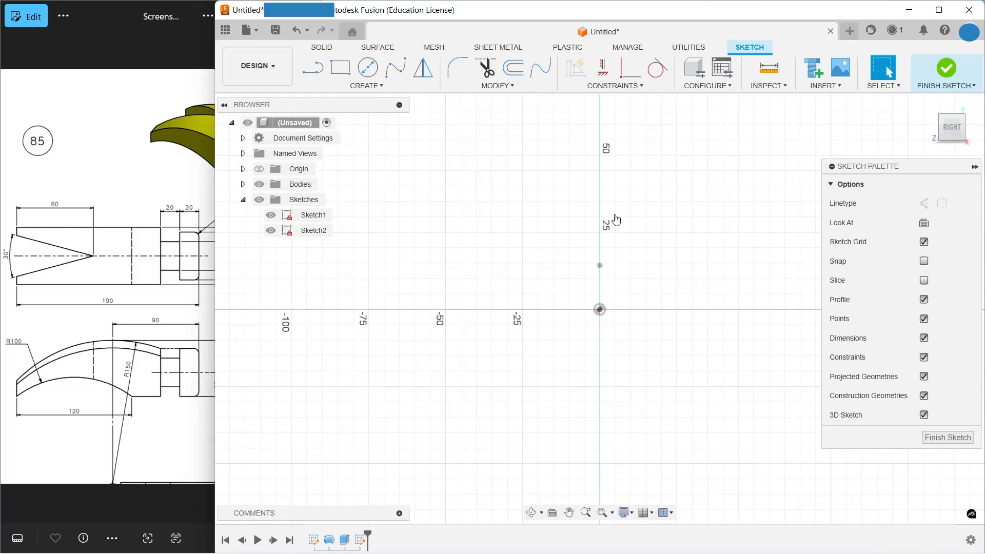
pyautogui.moveTo(616, 219); pyautogui.dragTo(638, 541, button='middle')
pyautogui.scroll(-1, 629, 177)
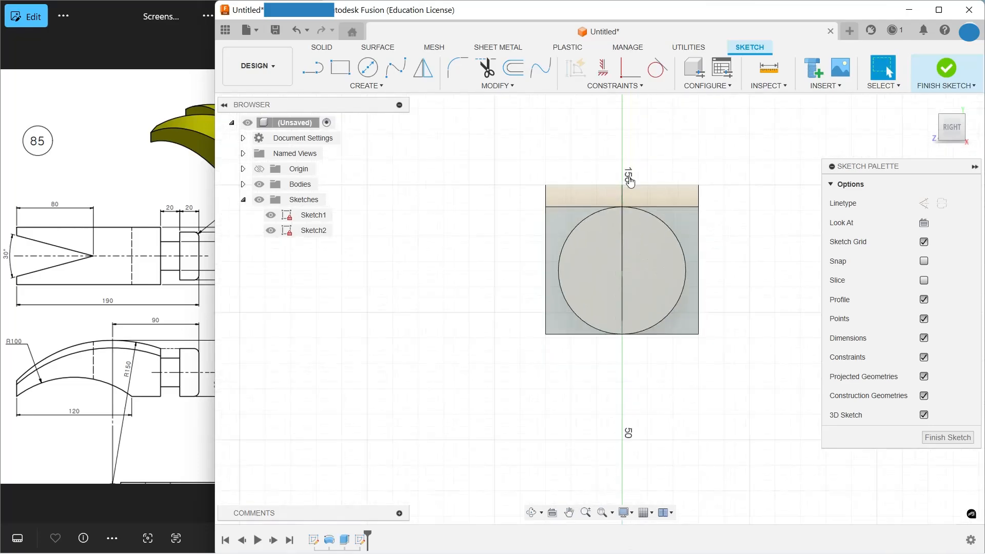
pyautogui.scroll(2, 633, 179)
pyautogui.scroll(2, 636, 188)
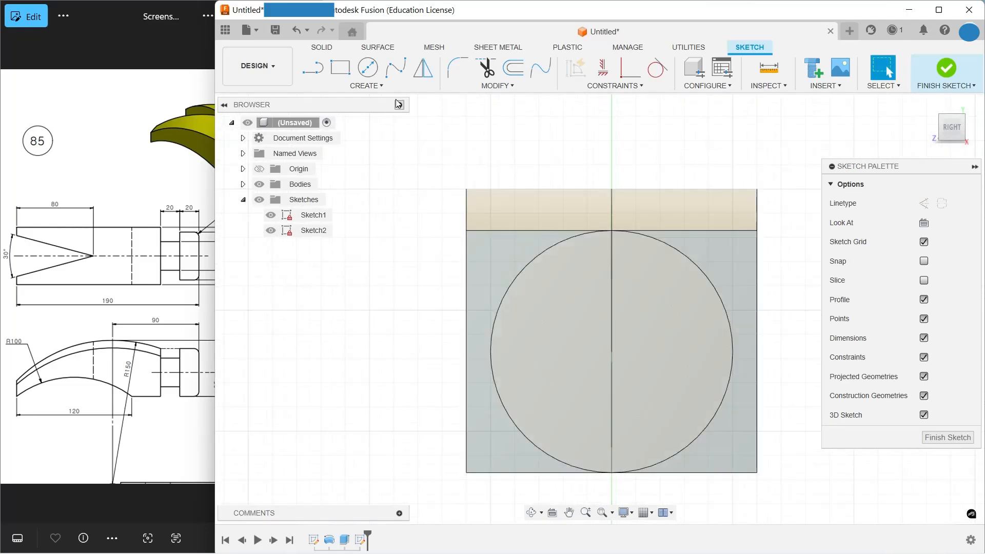
# Project the claw body's end face outline into the sketch
pyautogui.click(386, 88)
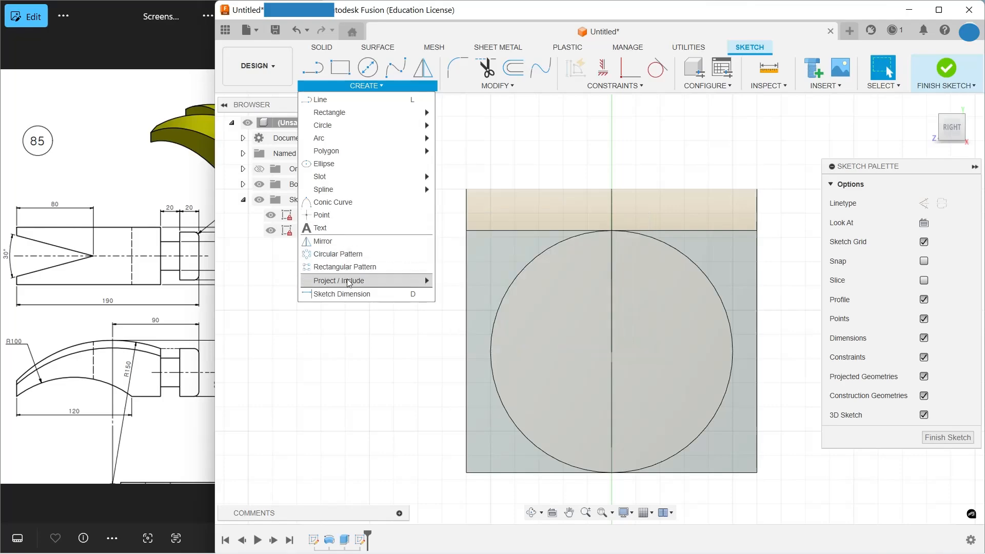
pyautogui.moveTo(361, 282)
pyautogui.click(477, 280)
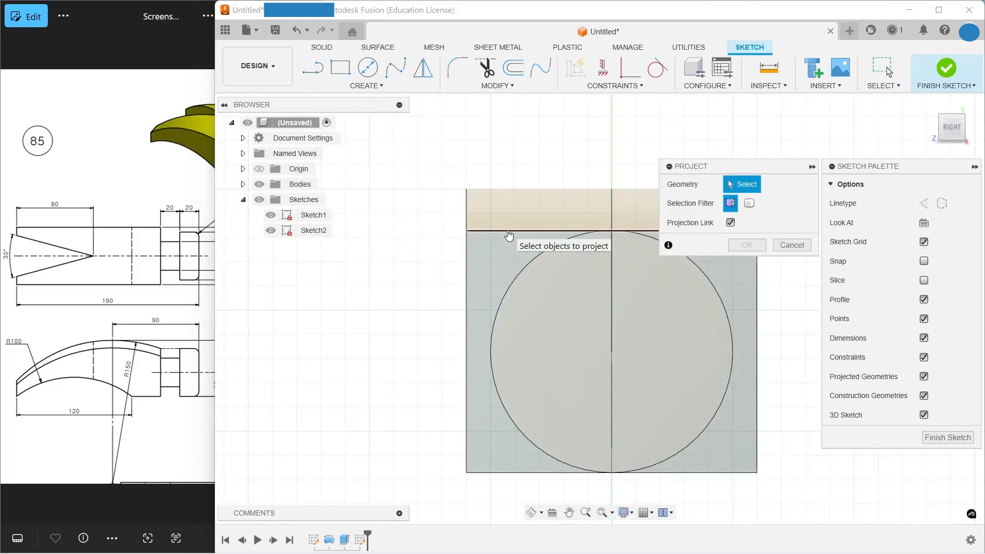
pyautogui.click(513, 242)
pyautogui.click(747, 245)
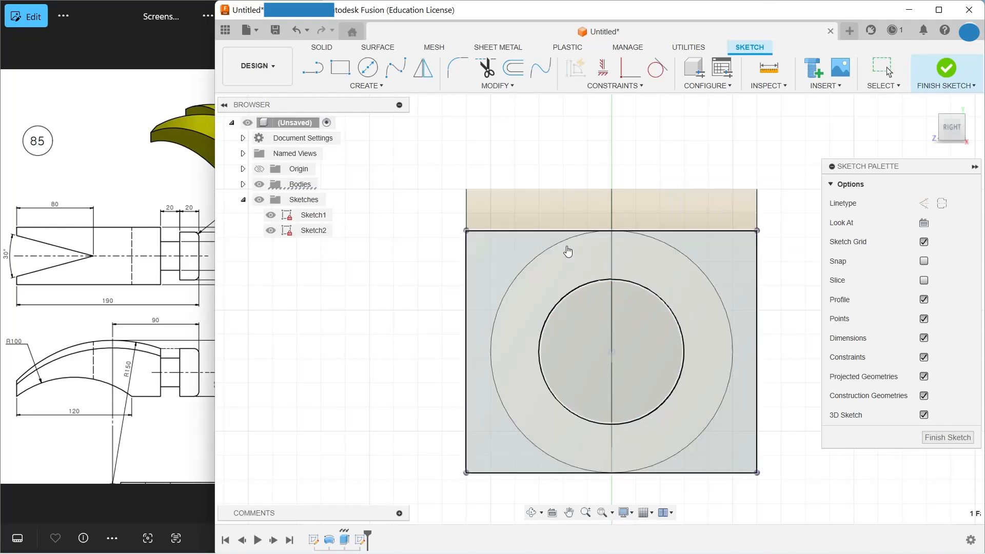
# Draw a three-point arc between the projected face's two vertical sides, passing through the middle of its upper edge
pyautogui.click(359, 86)
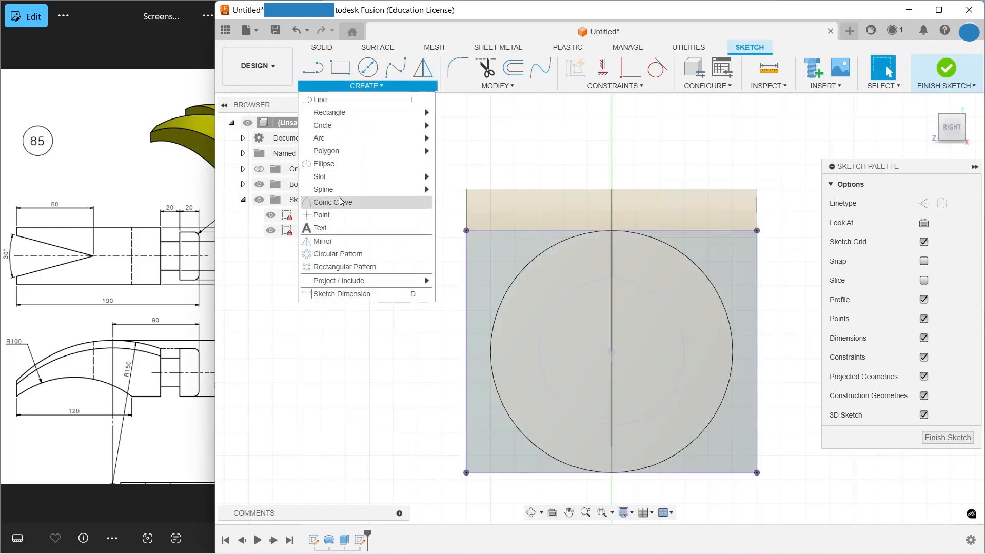
pyautogui.moveTo(408, 141)
pyautogui.click(461, 138)
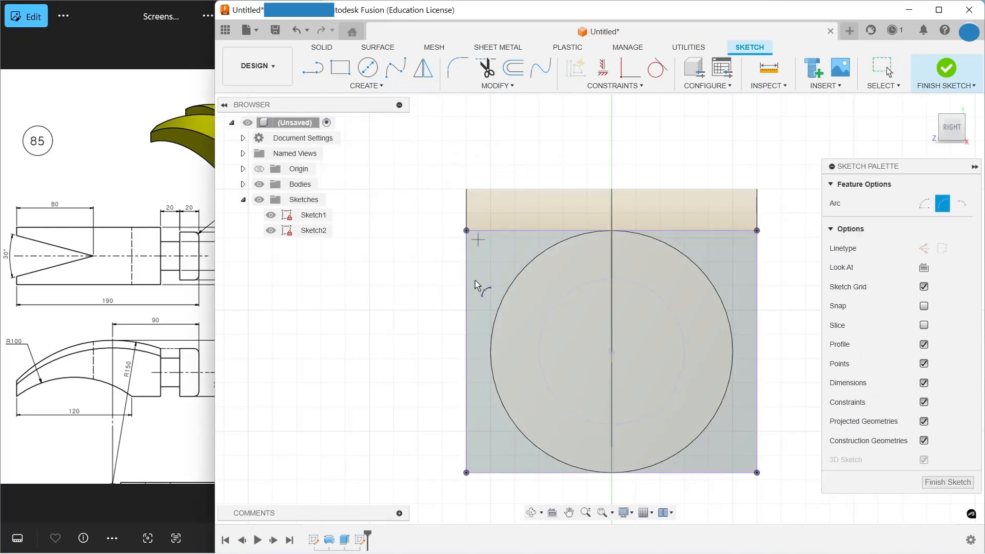
pyautogui.click(466, 287)
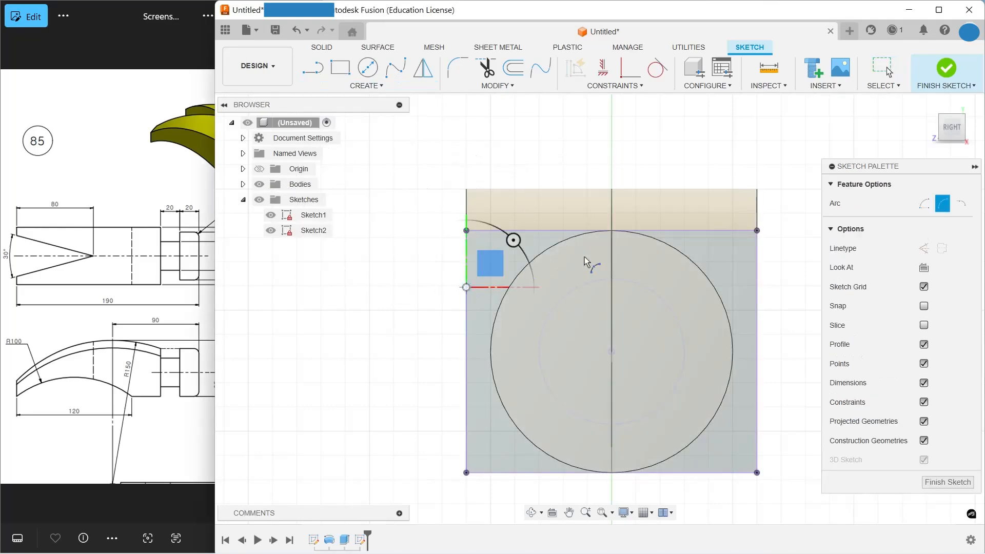
pyautogui.click(757, 288)
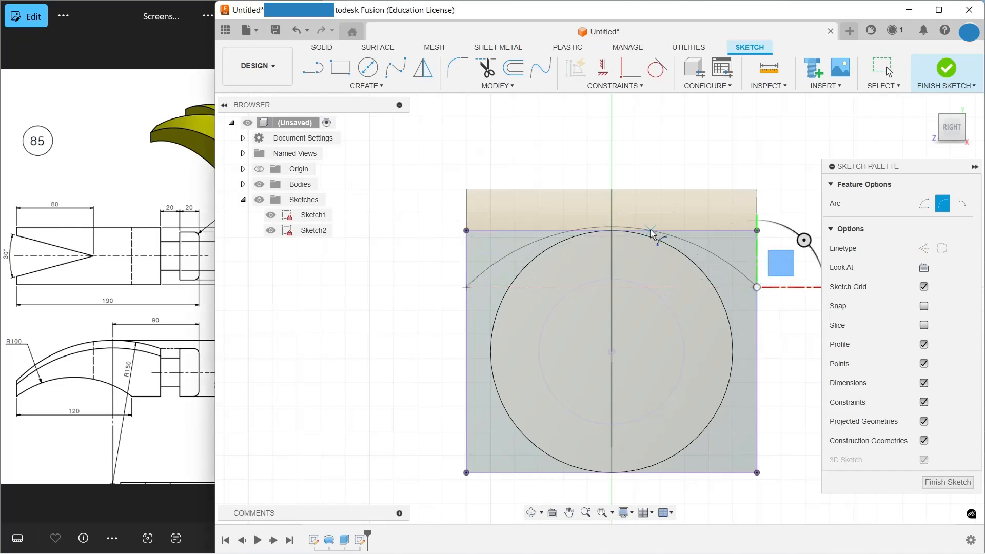
pyautogui.click(615, 234)
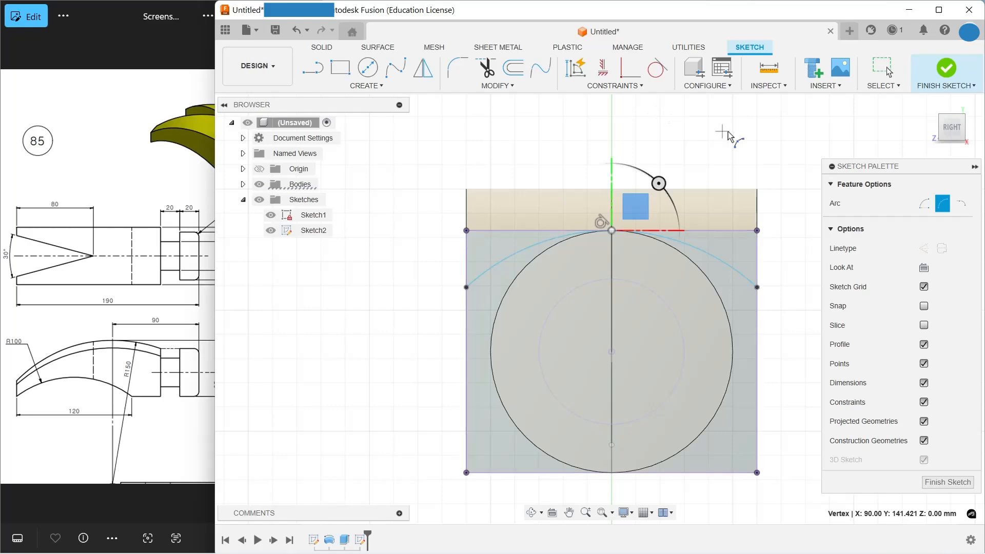
pyautogui.press('Escape')
# Apply a Horizontal/Vertical constraint between the arc's two endpoints
pyautogui.click(758, 288)
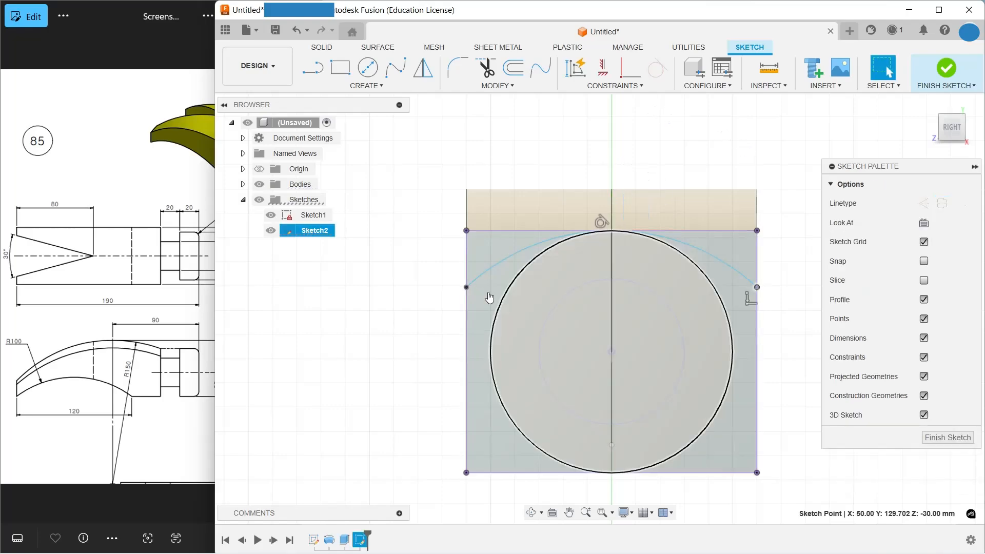
pyautogui.keyDown('ctrl'); pyautogui.click(467, 288); pyautogui.keyUp('ctrl')
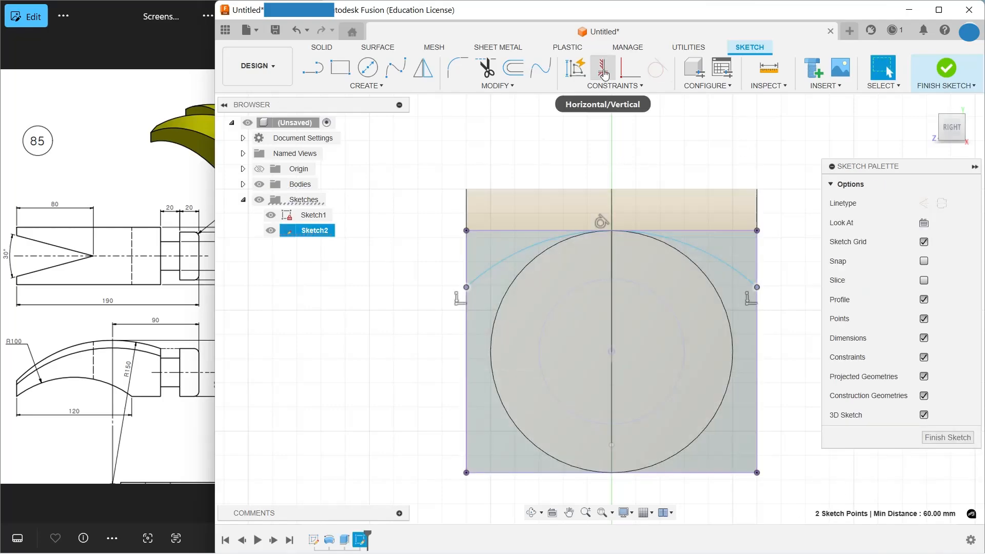
pyautogui.click(603, 66)
# Check the reference drawing's end view, dimension the arc's radius to 60 mm and finish the sketch
pyautogui.click(145, 328)
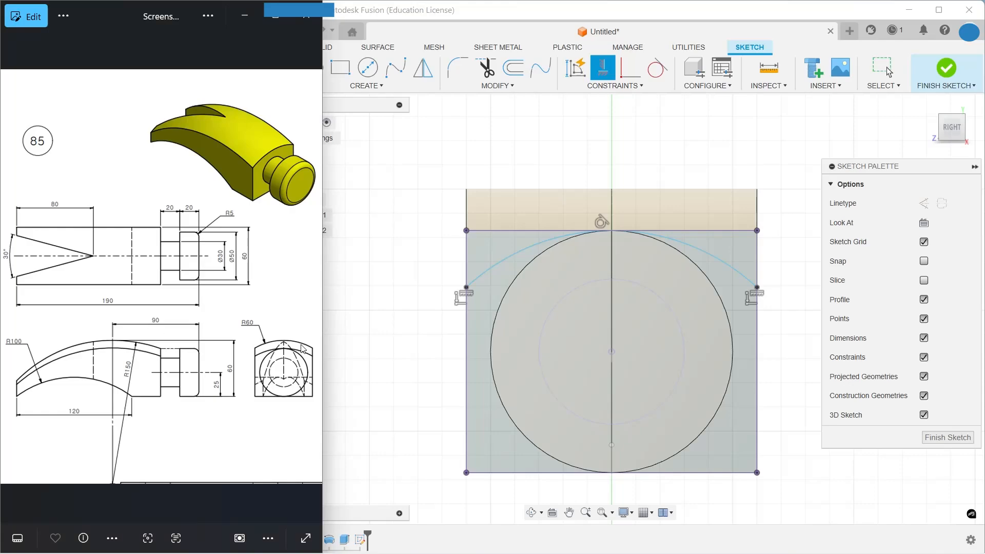
pyautogui.click(390, 85)
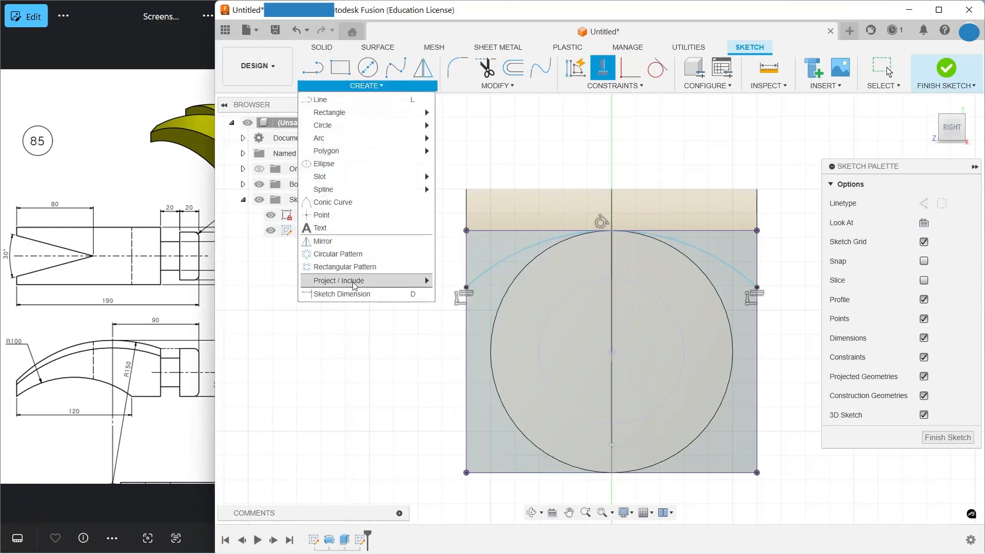
pyautogui.click(342, 294)
pyautogui.click(500, 266)
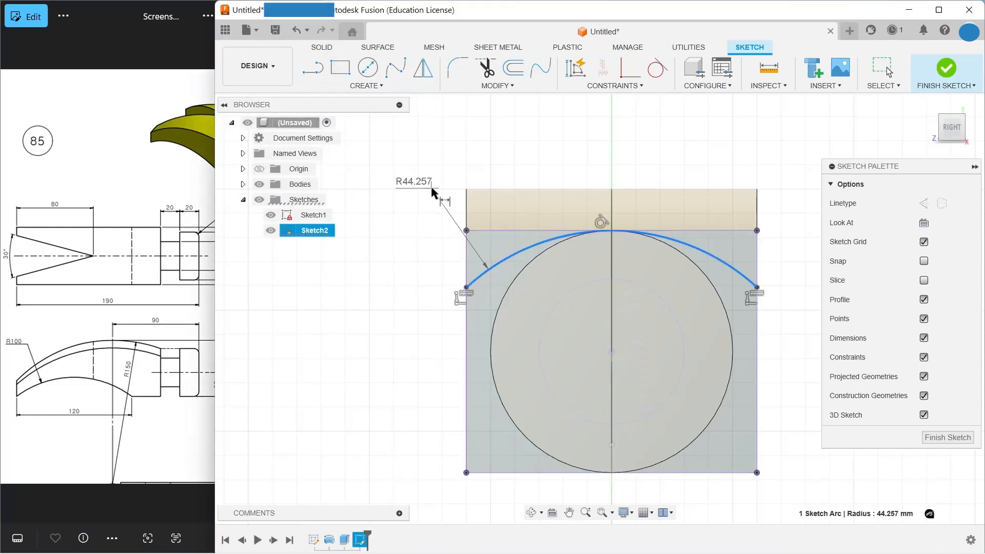
pyautogui.click(433, 195)
pyautogui.write('60')
pyautogui.press('Return')
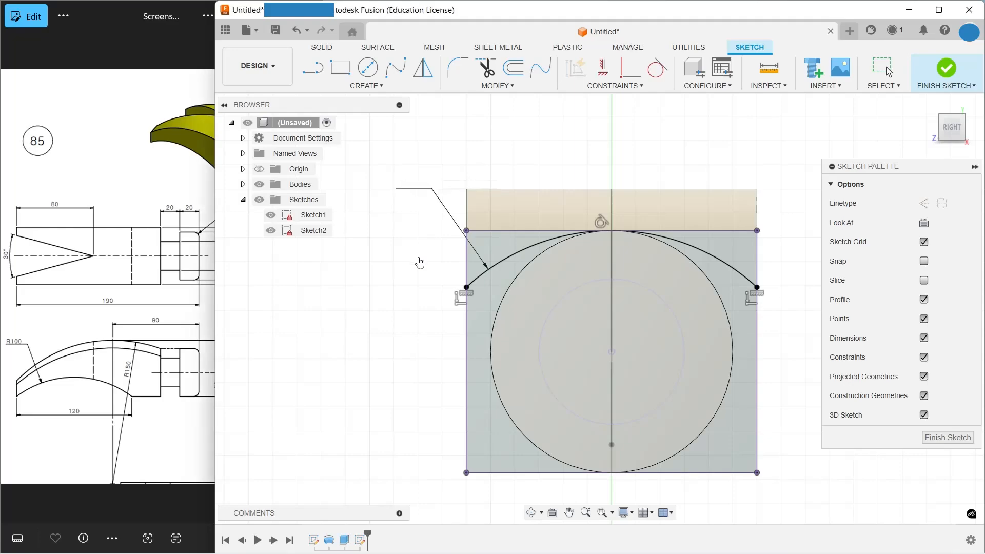
pyautogui.scroll(-1, 475, 244)
pyautogui.moveTo(476, 236)
pyautogui.keyDown('shift'); pyautogui.mouseDown(button='middle')
pyautogui.moveTo(524, 267)
pyautogui.moveTo(576, 220)
pyautogui.moveTo(508, 220)
pyautogui.moveTo(557, 213)
pyautogui.mouseUp(button='middle'); pyautogui.keyUp('shift')
pyautogui.scroll(-2, 557, 213)
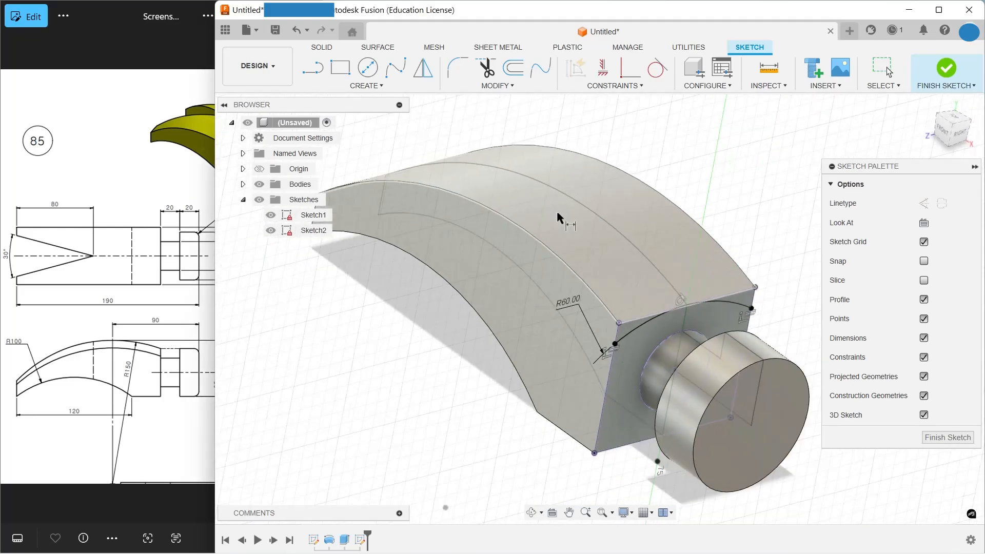
pyautogui.click(955, 76)
pyautogui.scroll(-2, 468, 210)
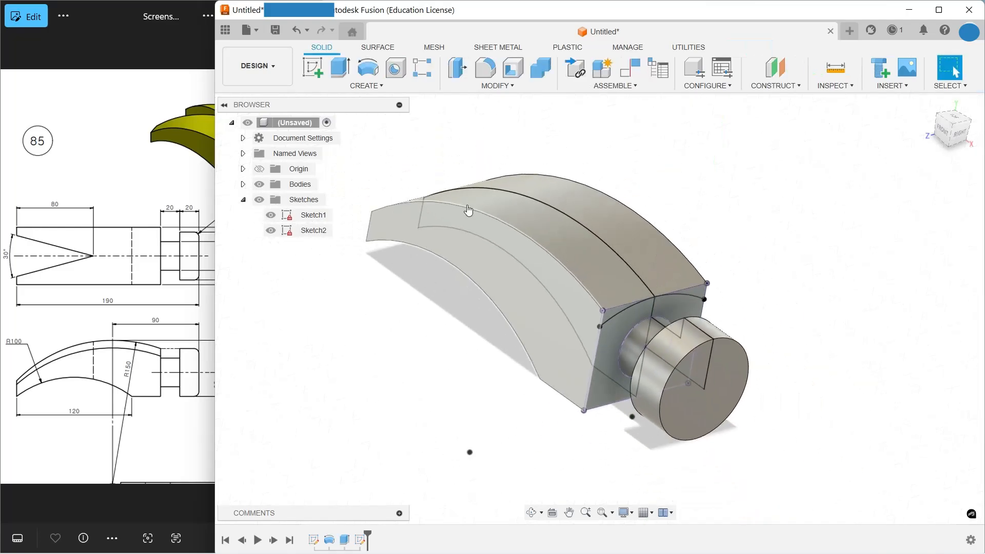
# Sweep the two corner profiles above the arc along the claw's upper curve to cut the top surface round
pyautogui.click(384, 86)
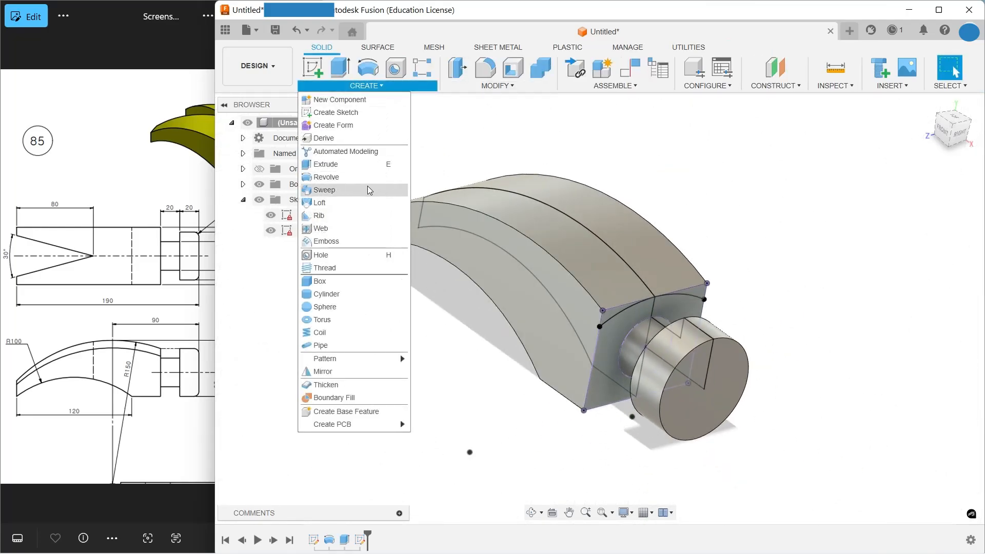
pyautogui.click(362, 191)
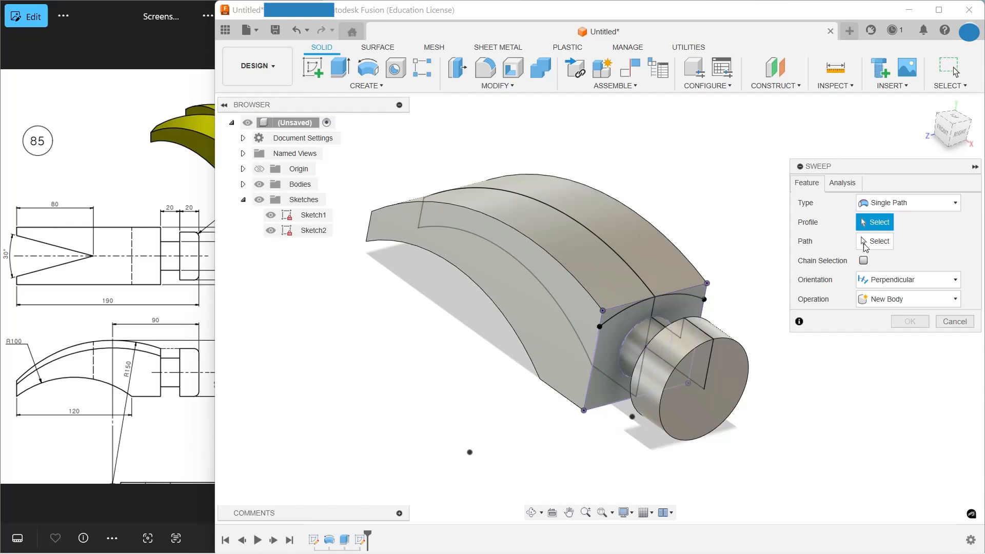
pyautogui.click(703, 295)
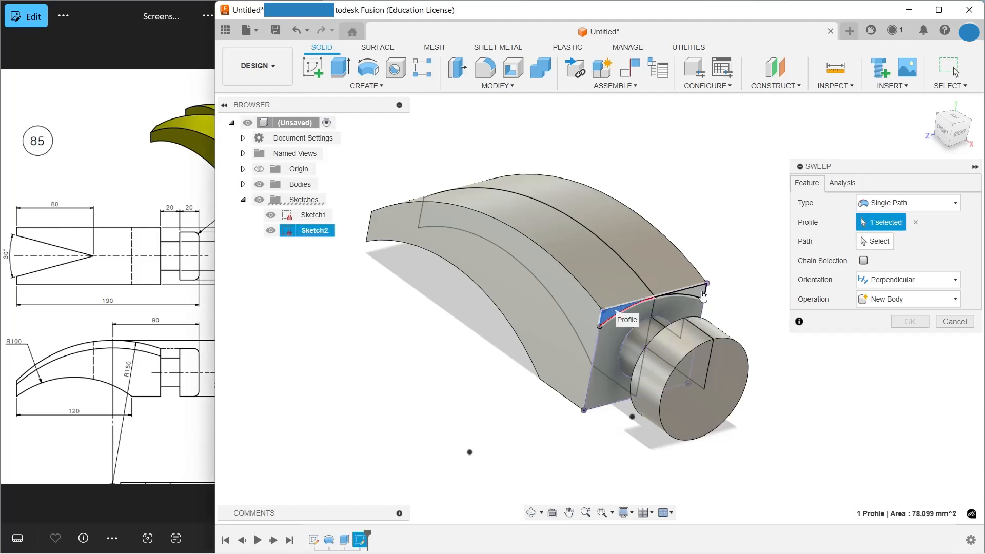
pyautogui.click(703, 295)
pyautogui.click(879, 242)
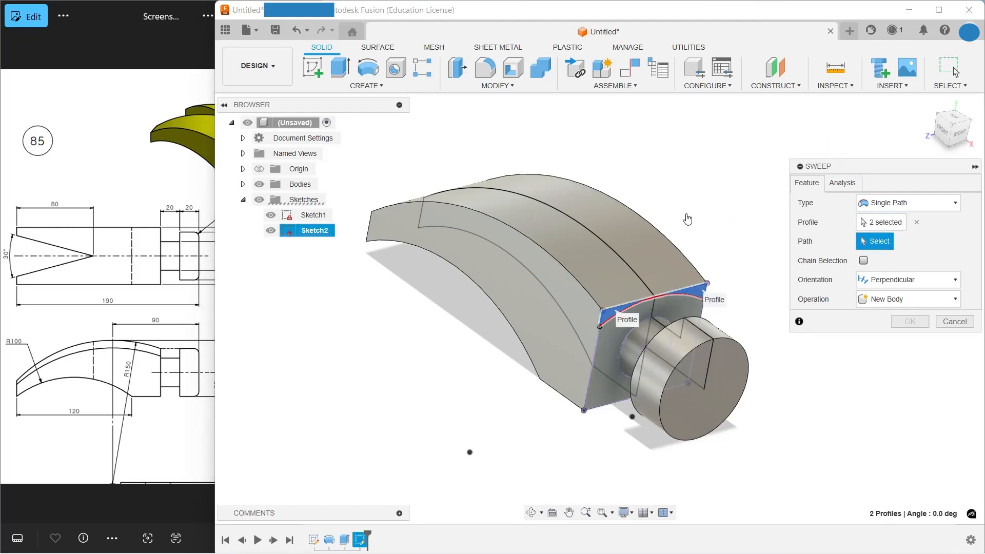
pyautogui.click(601, 241)
pyautogui.keyDown('shift'); pyautogui.moveTo(600, 241); pyautogui.dragTo(435, 294, button='middle'); pyautogui.keyUp('shift')
pyautogui.moveTo(383, 288); pyautogui.dragTo(387, 306)
pyautogui.click(911, 399)
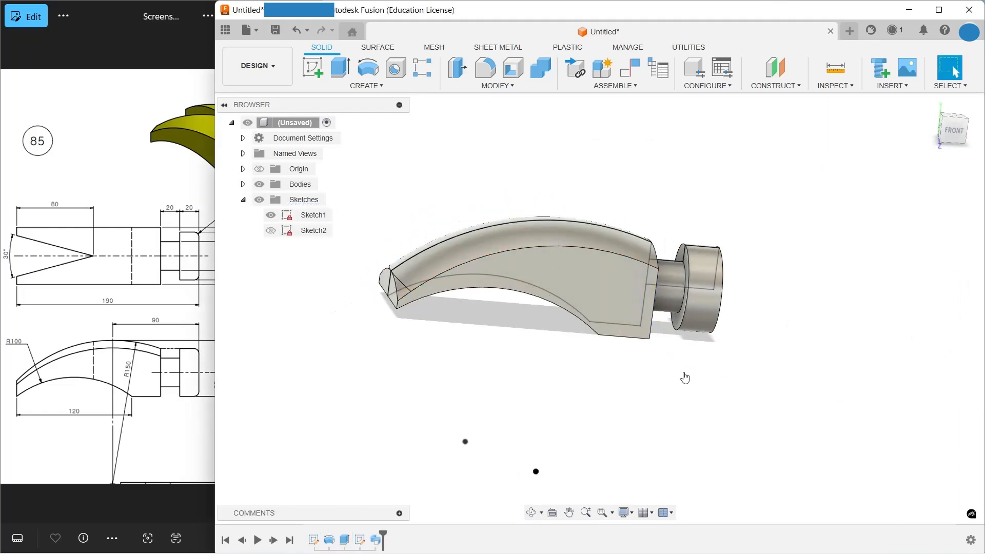
# Hide the side profile sketch to leave only the solid hammer head showing
pyautogui.keyDown('shift'); pyautogui.moveTo(621, 385); pyautogui.dragTo(327, 283, button='middle'); pyautogui.keyUp('shift')
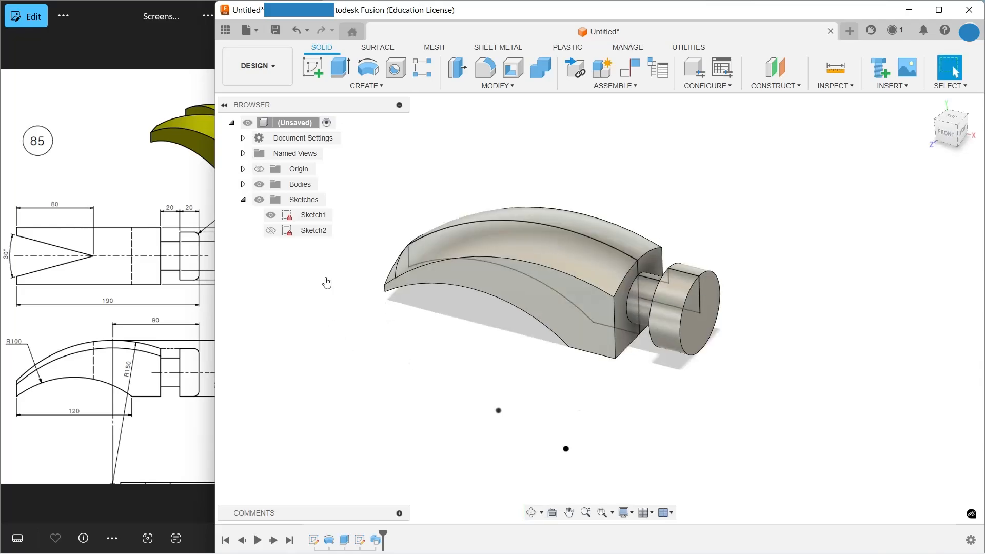
pyautogui.click(269, 215)
pyautogui.keyDown('shift'); pyautogui.moveTo(477, 398); pyautogui.dragTo(503, 395, button='middle'); pyautogui.keyUp('shift')
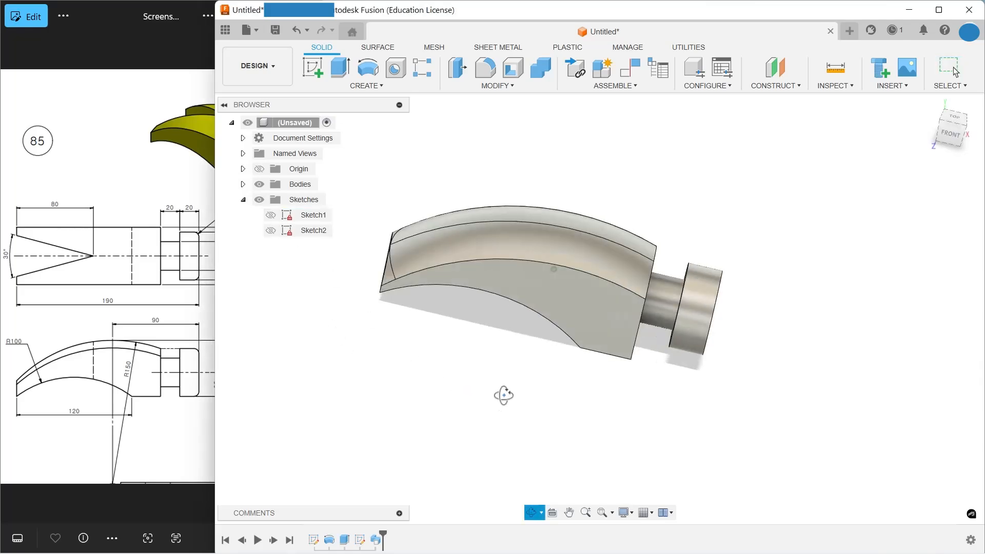
# Start a sketch on the horizontal origin plane and project the claw tip's two end edges into it
pyautogui.click(313, 67)
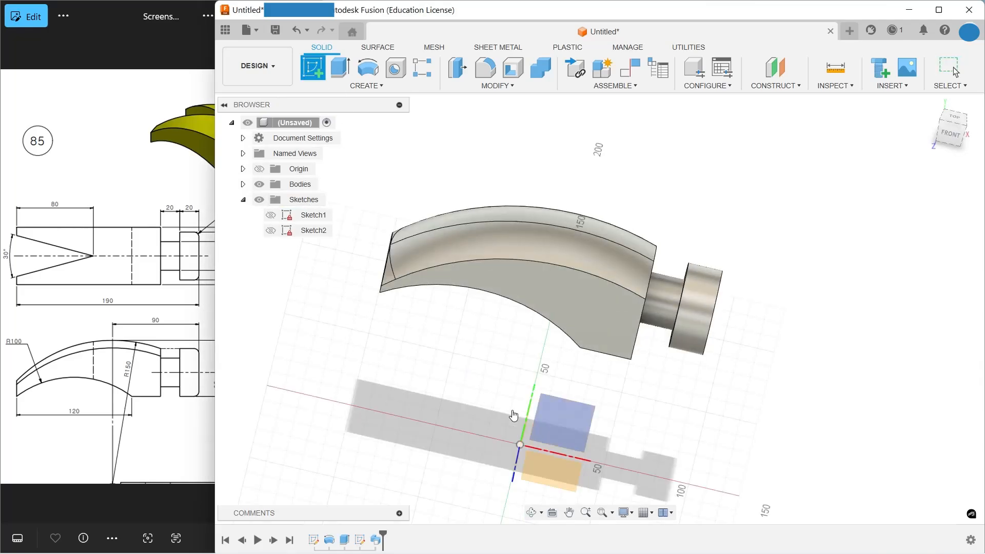
pyautogui.click(545, 473)
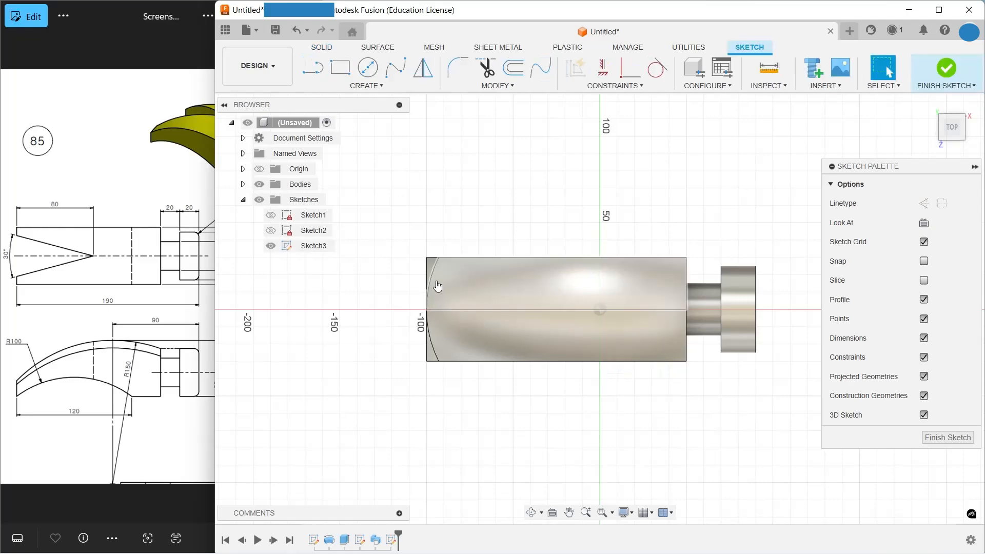
pyautogui.click(378, 91)
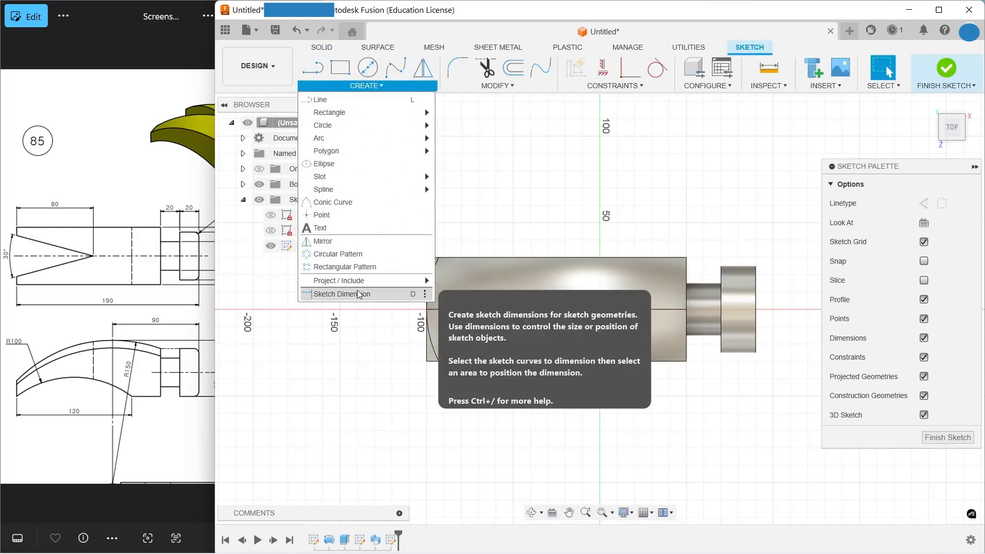
pyautogui.moveTo(357, 281)
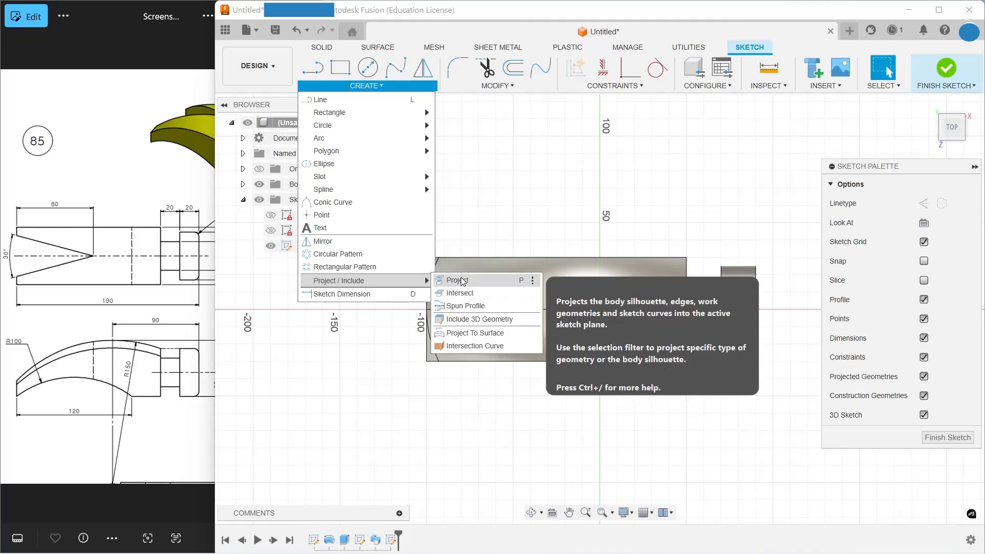
pyautogui.click(463, 282)
pyautogui.click(424, 318)
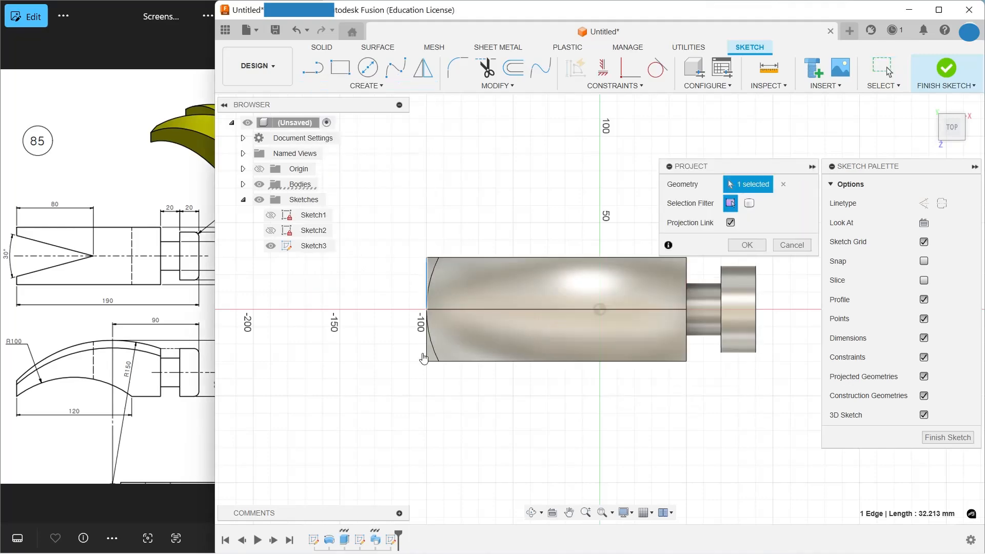
pyautogui.click(747, 245)
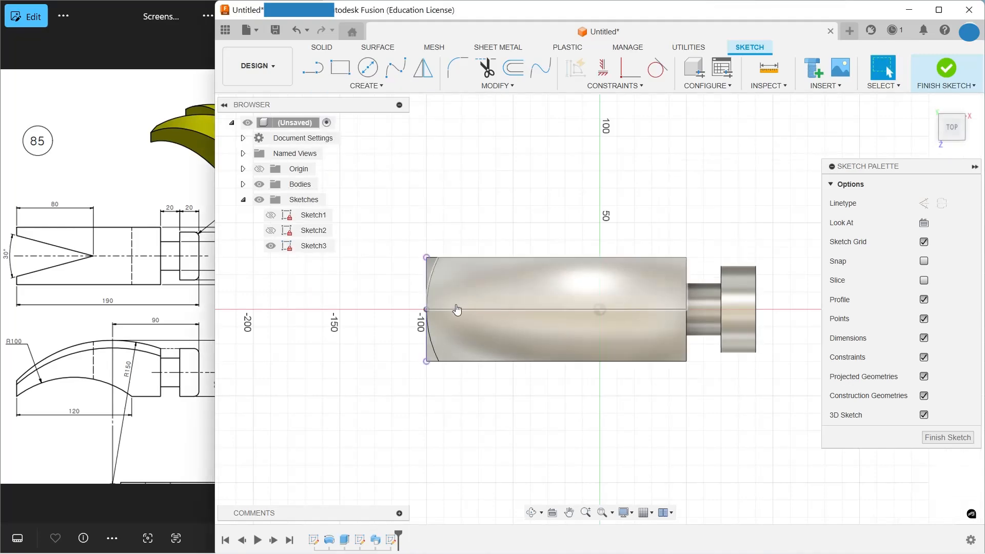
# Check the reference, sketch a two-line V from the claw's end edge to an apex near the centreline, and level the apex with the origin
pyautogui.scroll(4, 456, 308)
pyautogui.click(130, 328)
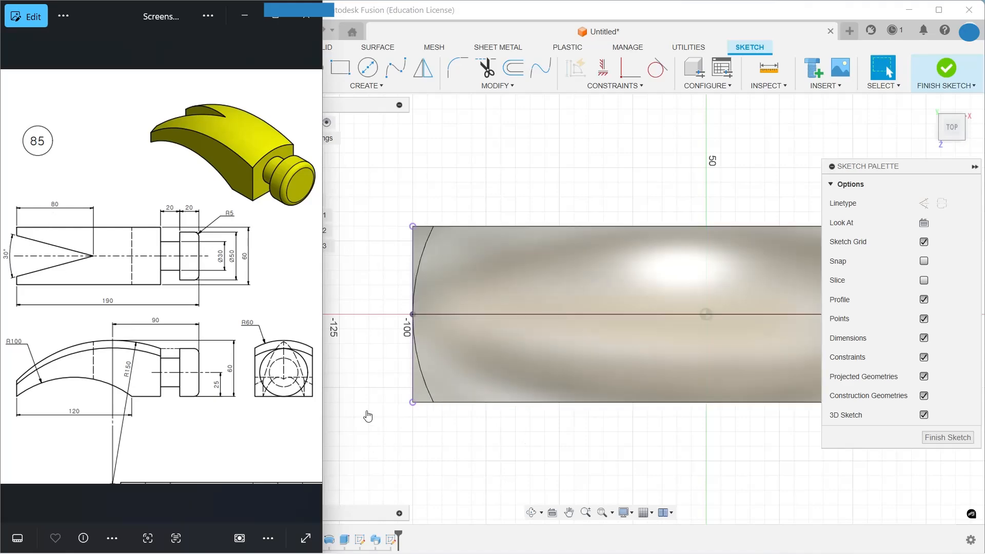
pyautogui.click(375, 174)
pyautogui.click(315, 69)
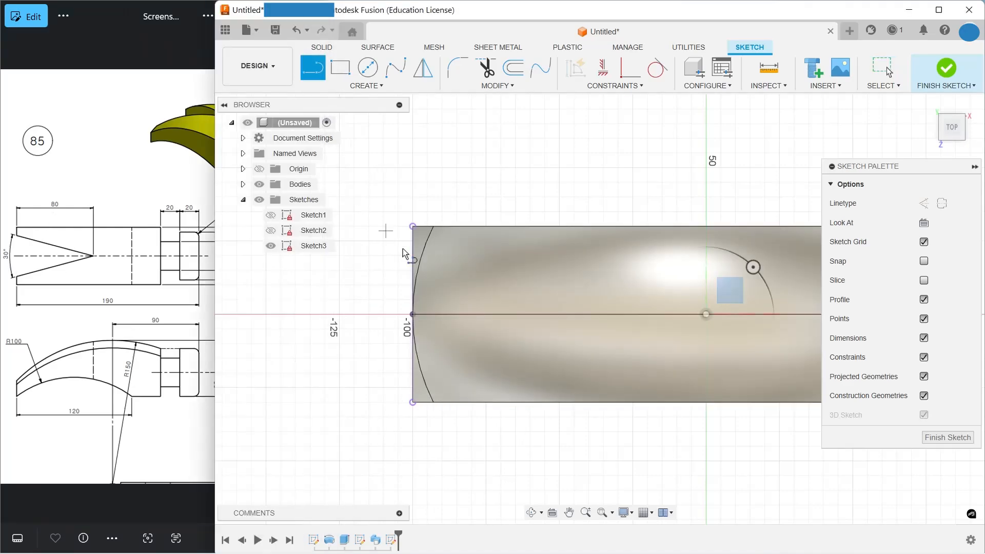
pyautogui.click(413, 255)
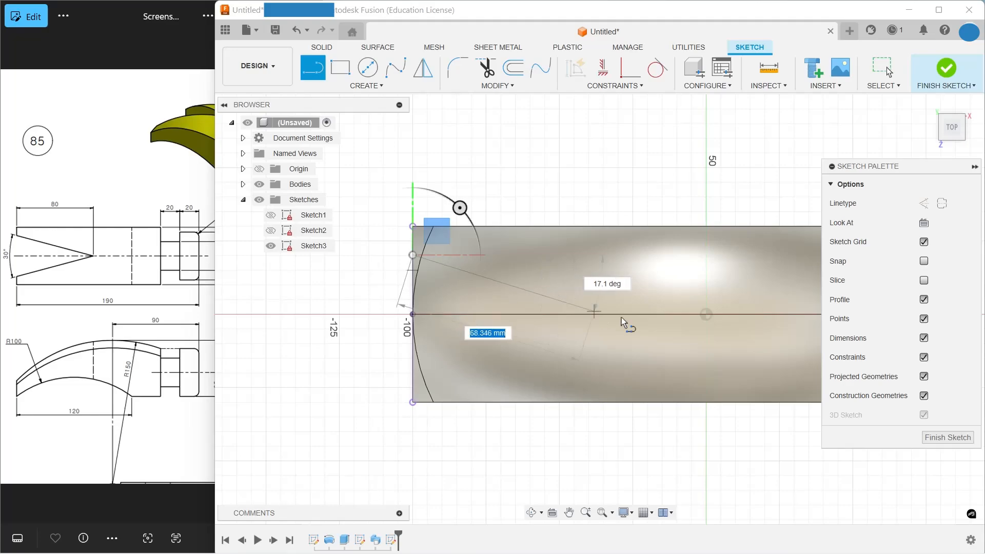
pyautogui.click(634, 317)
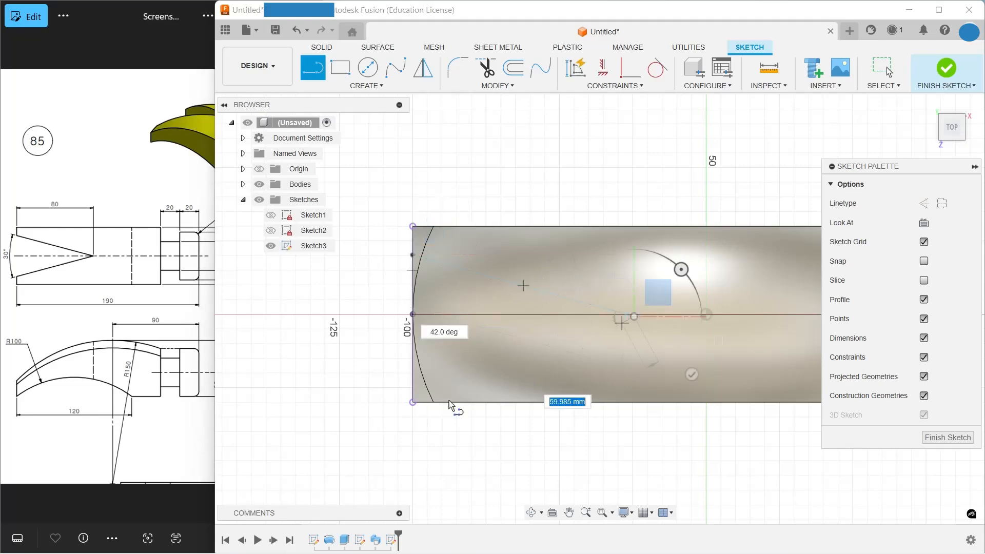
pyautogui.click(412, 382)
pyautogui.press('Escape')
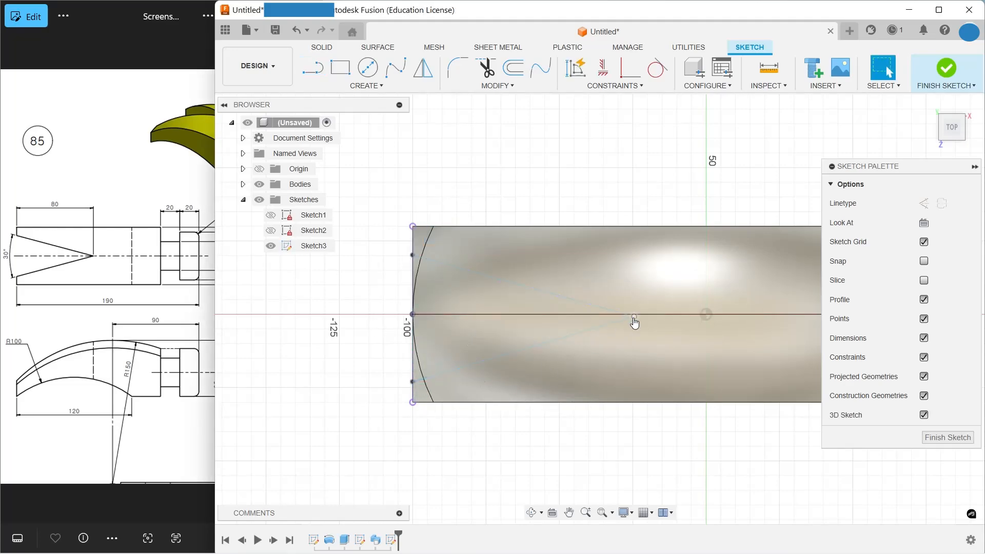
pyautogui.click(635, 316)
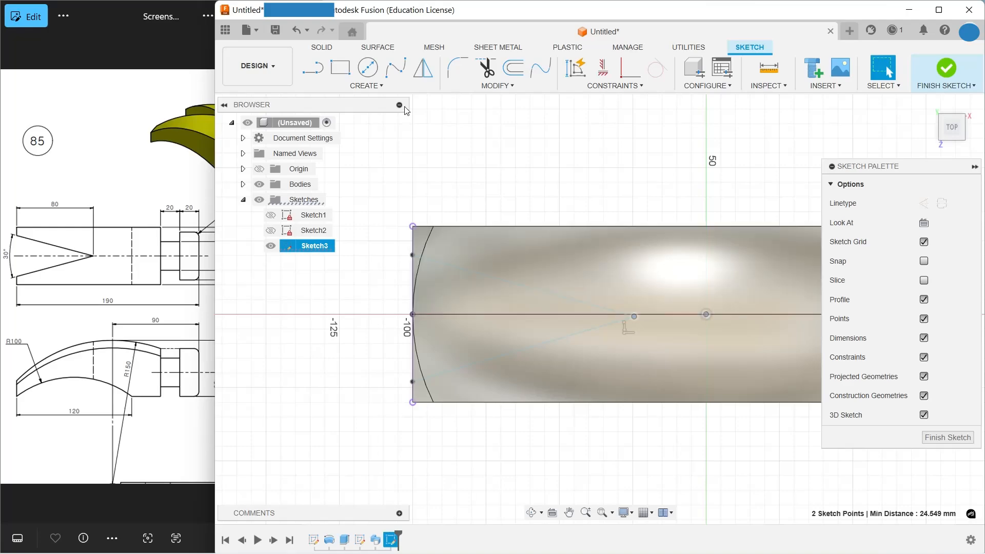
pyautogui.click(608, 74)
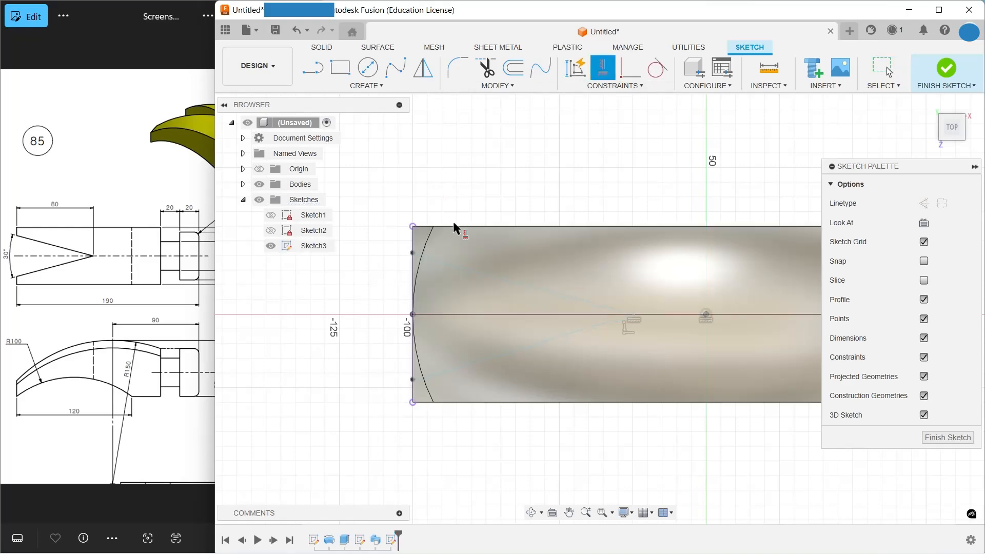
# Dimension the V's opening angle as 30° and the angle between its lower line and the centreline as 15°
pyautogui.click(364, 86)
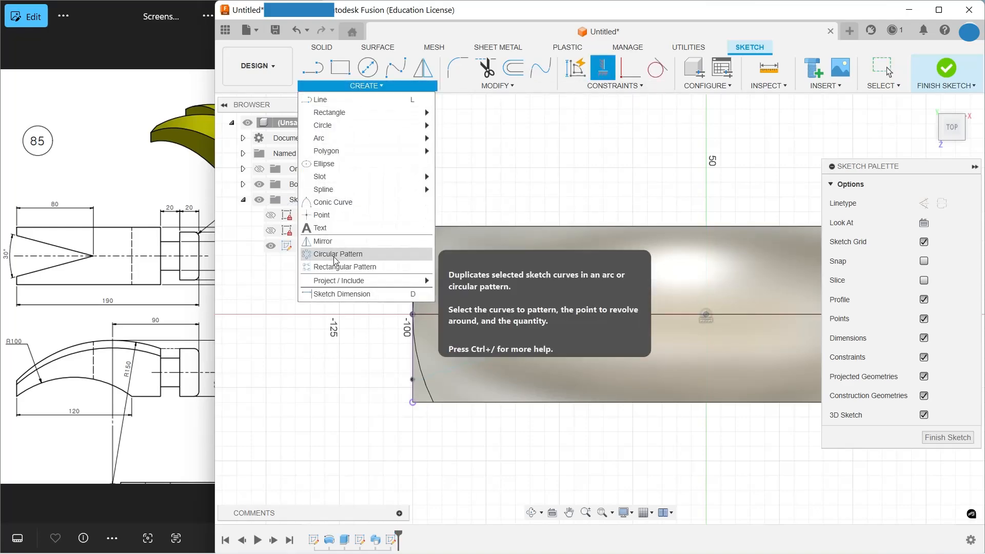
pyautogui.click(347, 294)
pyautogui.click(560, 299)
pyautogui.click(550, 339)
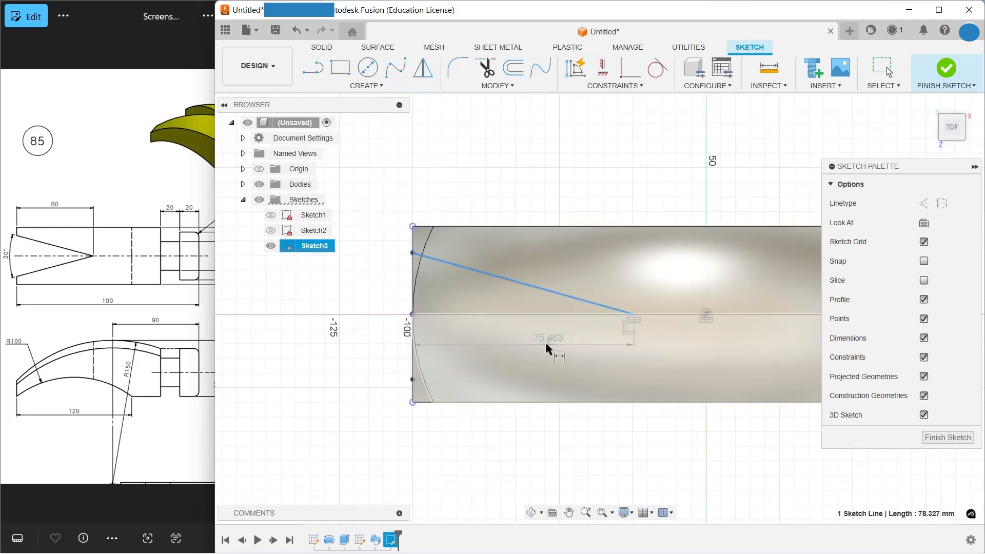
pyautogui.click(357, 334)
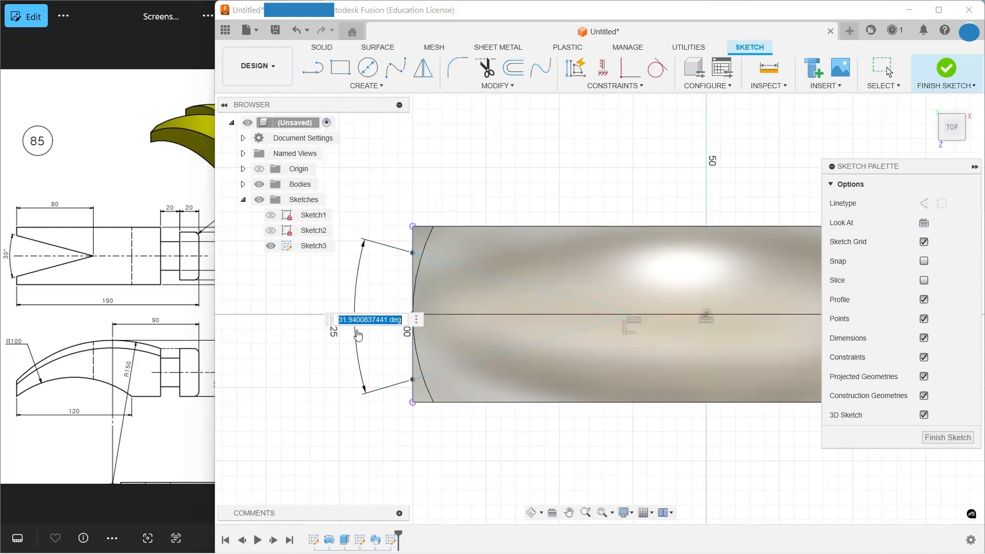
pyautogui.write('30')
pyautogui.press('Return')
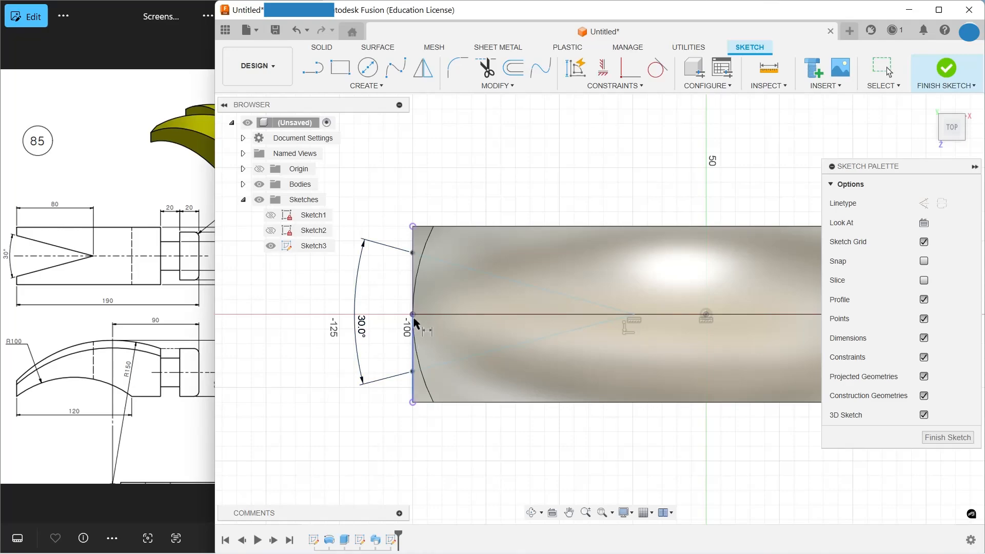
pyautogui.click(634, 314)
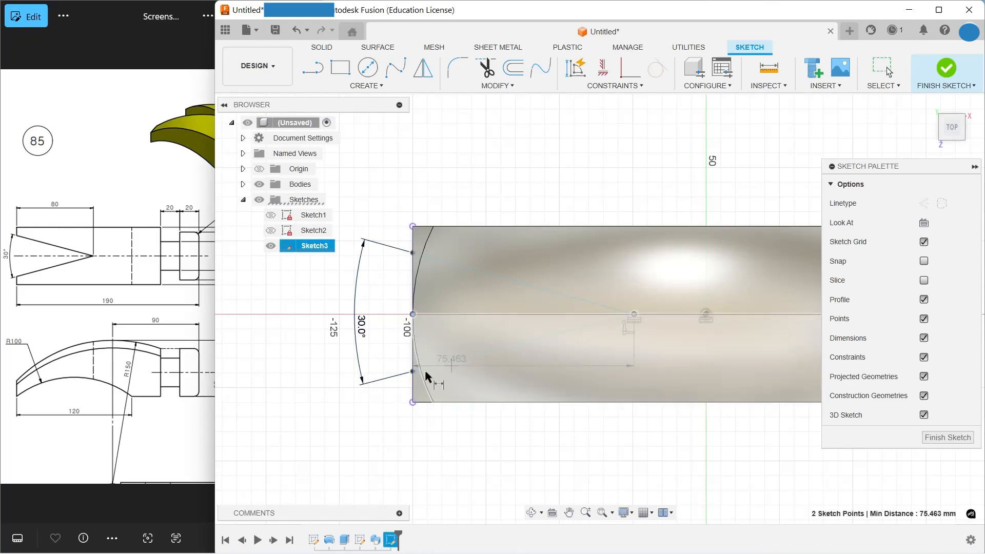
pyautogui.click(317, 380)
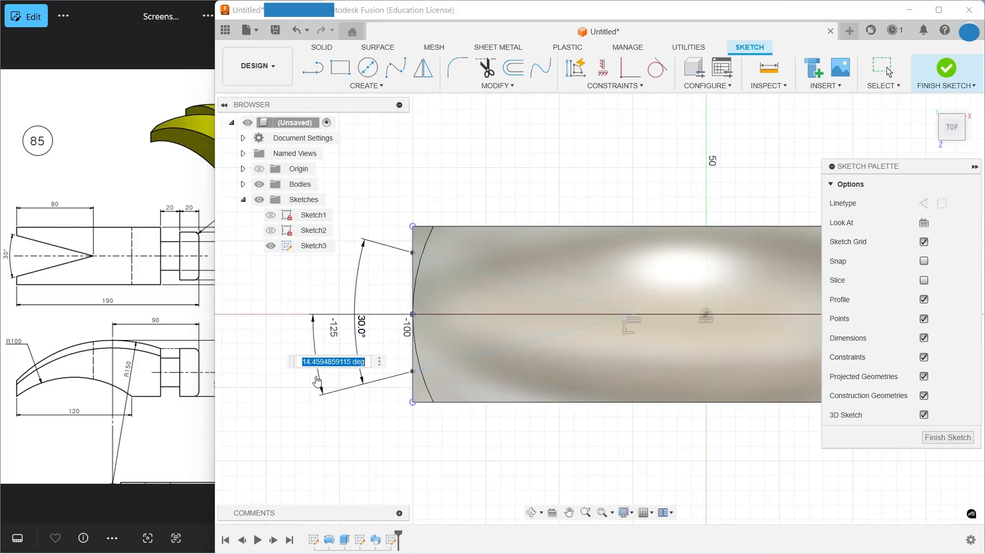
pyautogui.press('Return')
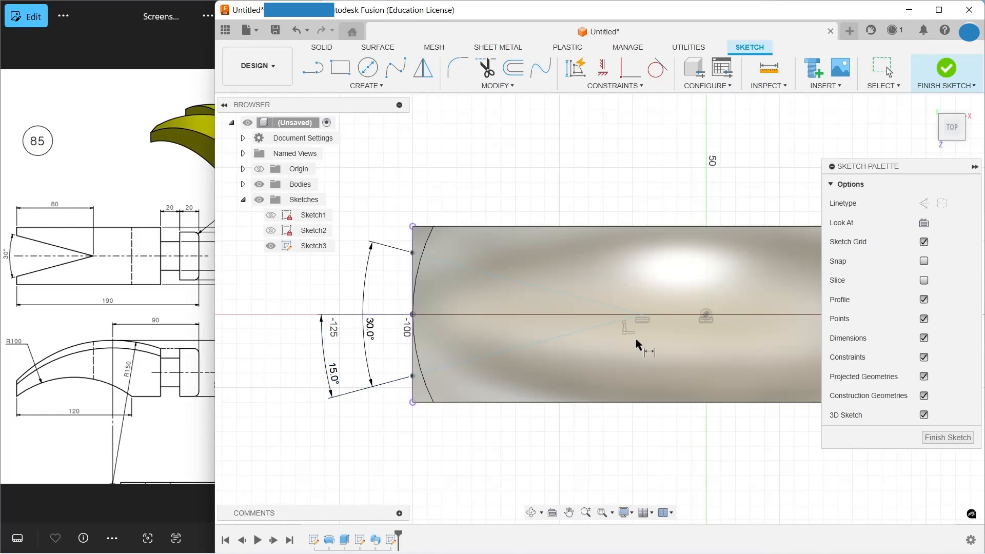
# Dimension the V's depth from the claw's end edge to the apex as 80 mm
pyautogui.click(636, 314)
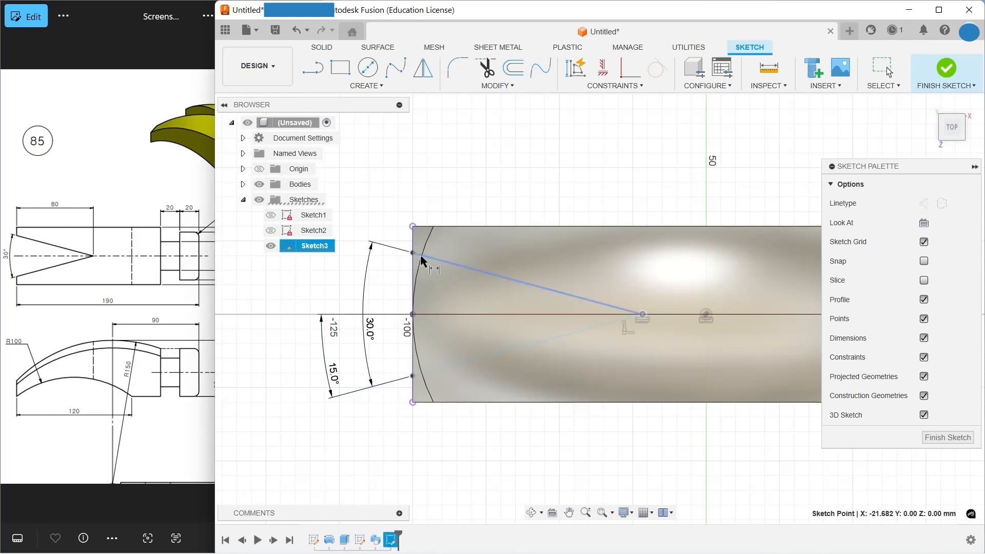
pyautogui.click(462, 141)
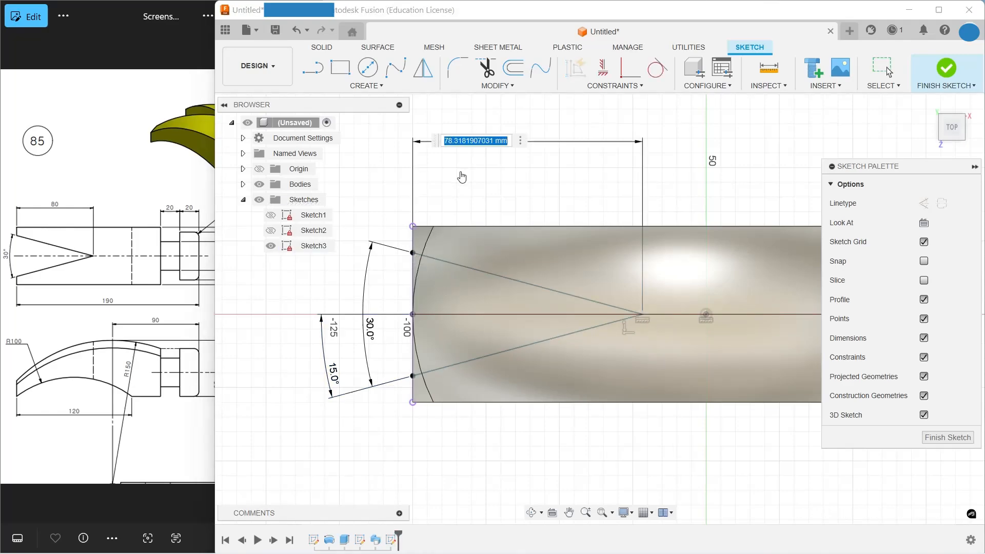
pyautogui.press('Return')
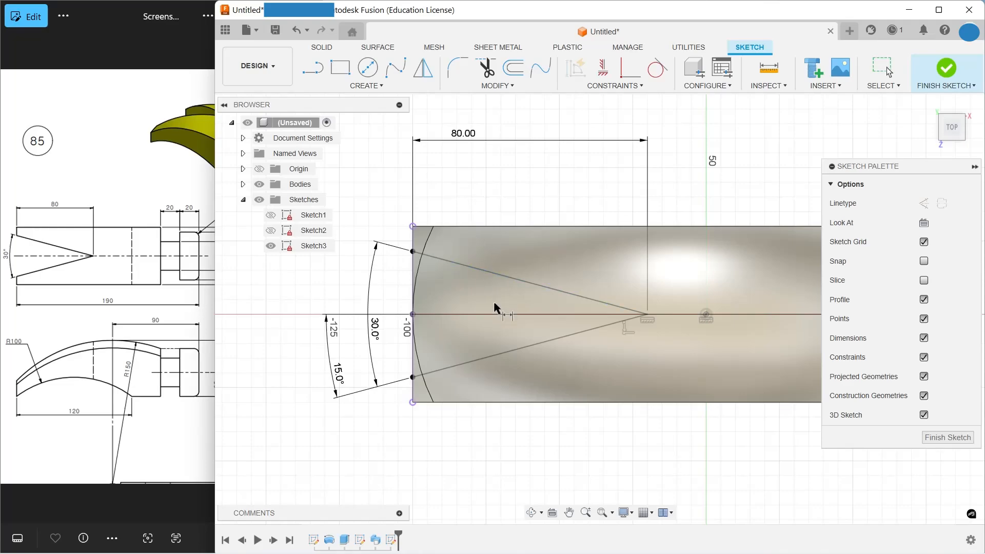
pyautogui.press('Escape')
# Close the V with a line across its open end at the claw tip and finish the sketch
pyautogui.click(320, 75)
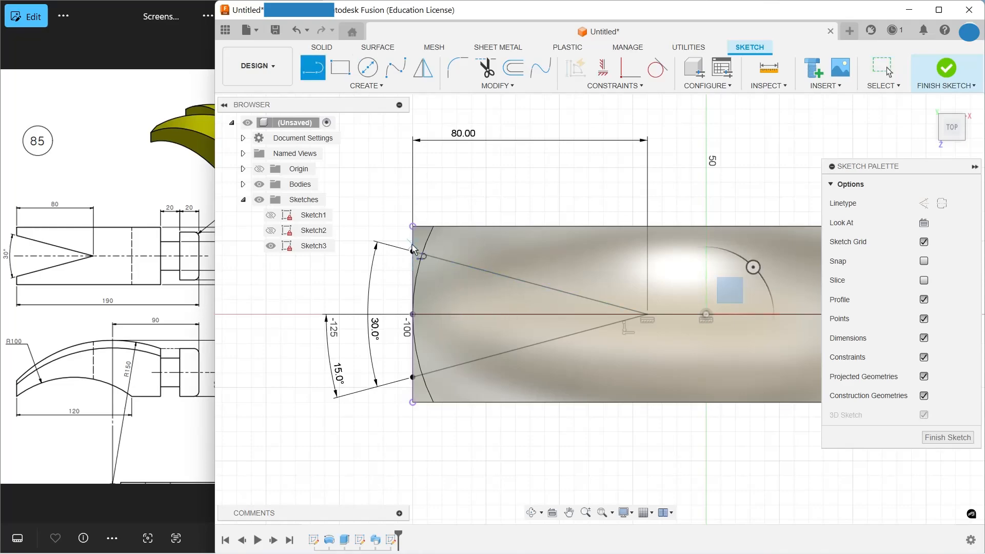
pyautogui.click(412, 252)
pyautogui.click(413, 378)
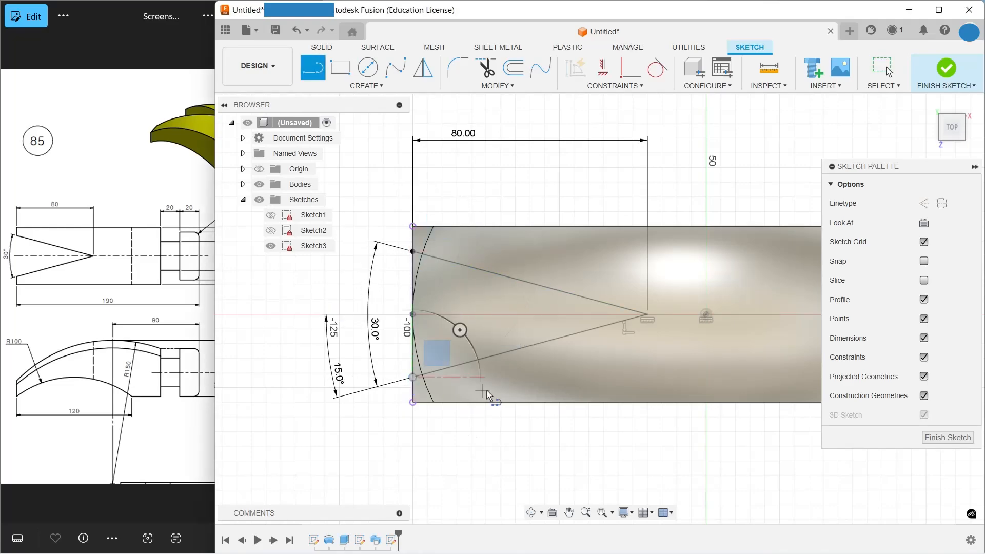
pyautogui.keyDown('shift'); pyautogui.moveTo(480, 387); pyautogui.dragTo(462, 319, button='middle'); pyautogui.keyUp('shift')
pyautogui.scroll(-4, 461, 318)
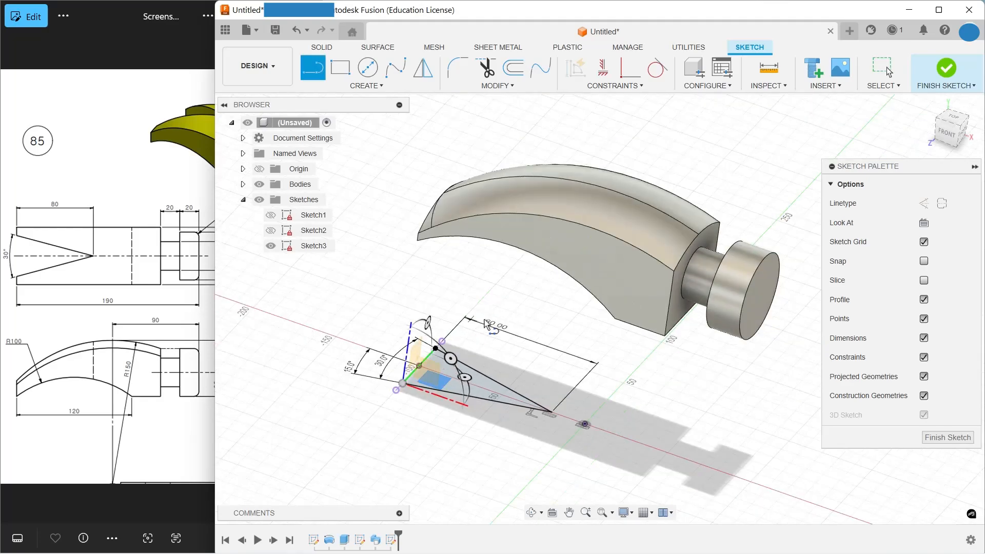
pyautogui.click(947, 67)
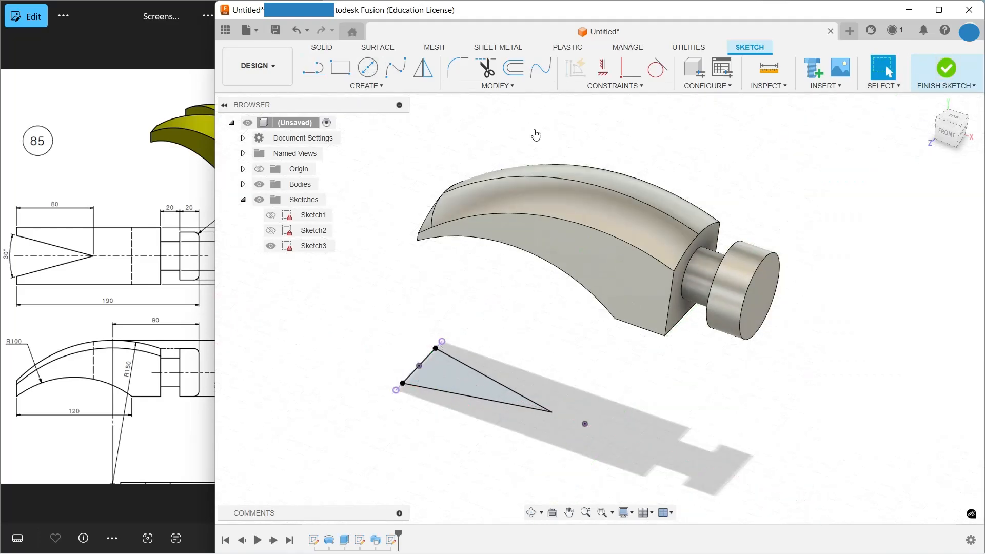
# Extrude the triangular profile 160 mm upward through the claw as a cut to split it
pyautogui.click(340, 67)
pyautogui.moveTo(484, 377); pyautogui.dragTo(505, 128)
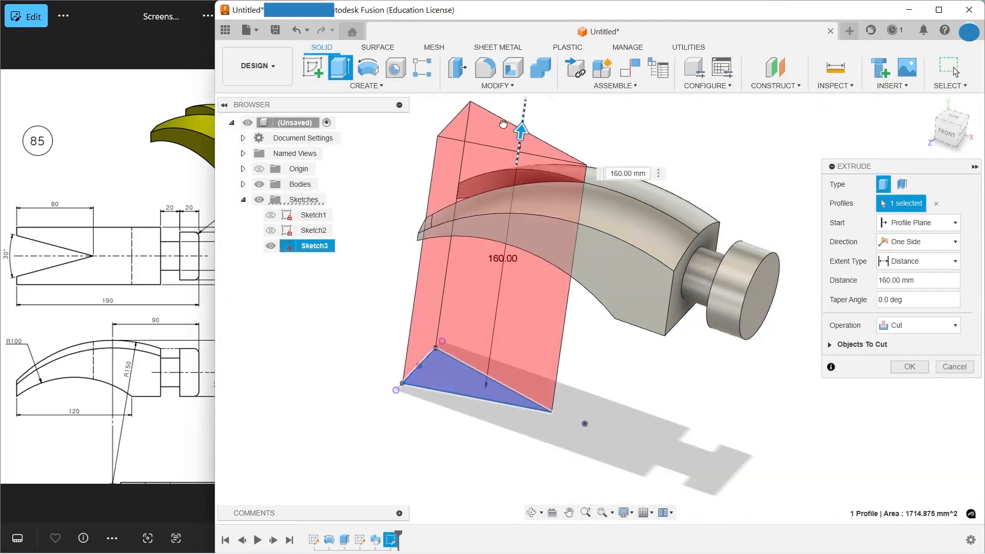
pyautogui.click(905, 366)
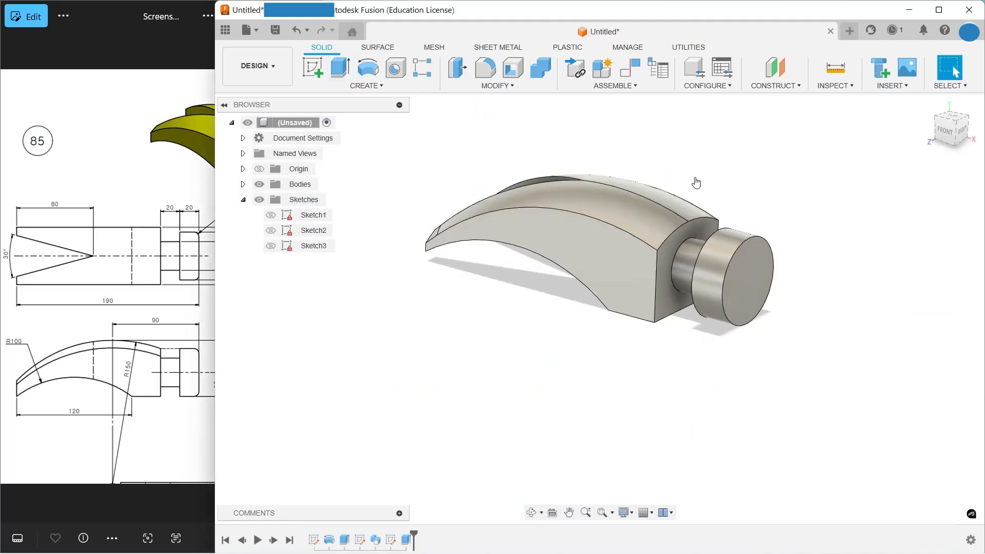
# Fillet the outer circular edge of the hammer's striking face with a 5 mm radius and view the model from the front
pyautogui.scroll(3, 606, 169)
pyautogui.keyDown('shift'); pyautogui.moveTo(605, 174); pyautogui.dragTo(644, 209, button='middle'); pyautogui.keyUp('shift')
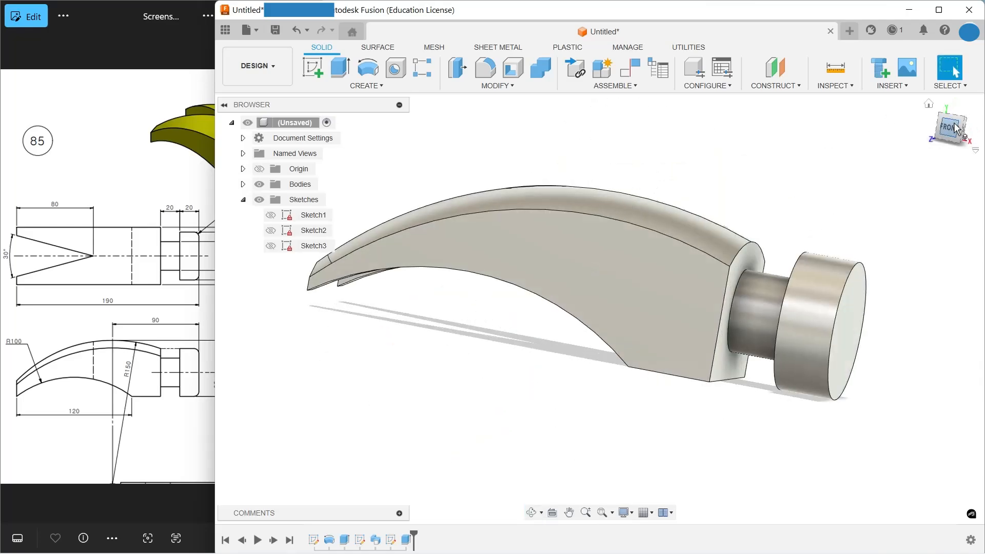
pyautogui.scroll(3, 747, 165)
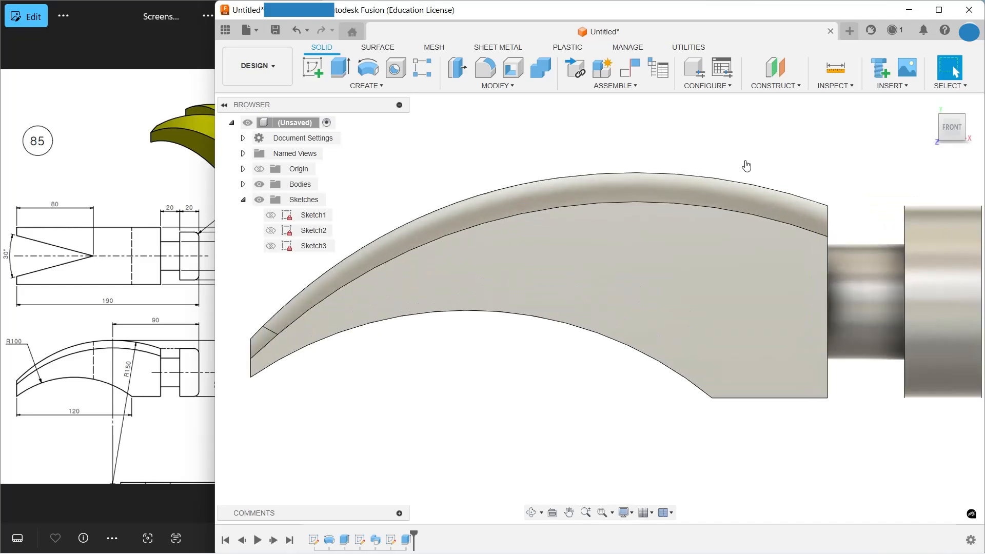
pyautogui.scroll(-2, 747, 166)
pyautogui.keyDown('shift'); pyautogui.moveTo(746, 166); pyautogui.dragTo(635, 115, button='middle'); pyautogui.keyUp('shift')
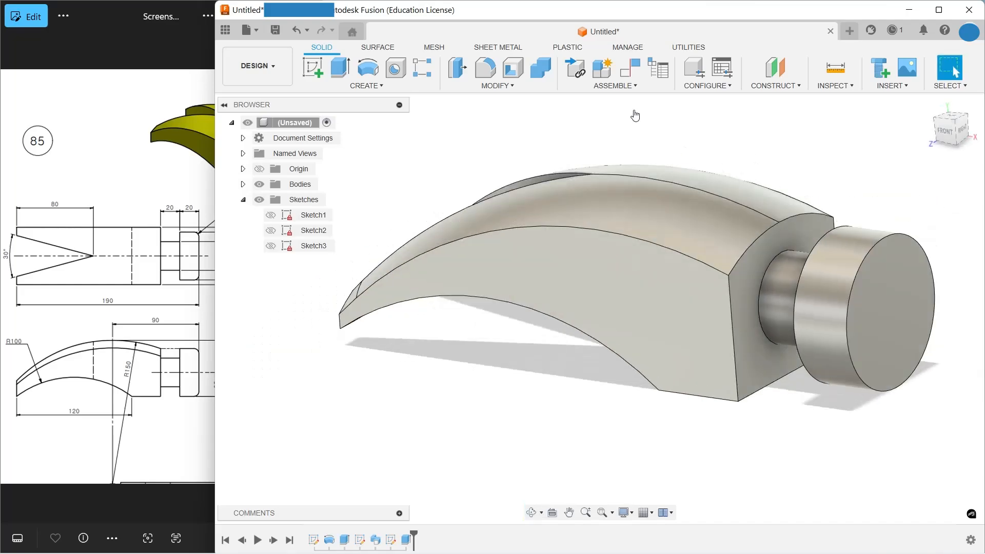
pyautogui.press('f')
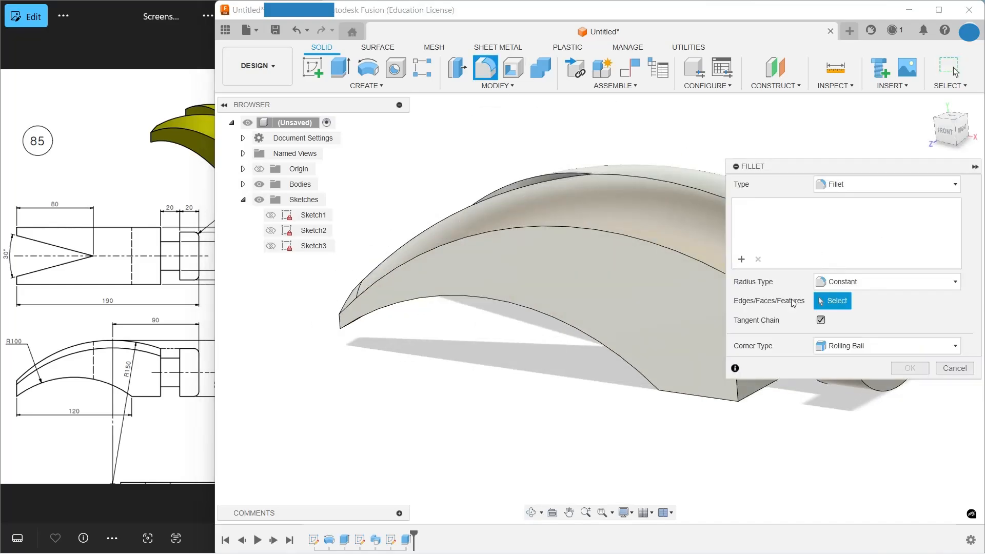
pyautogui.moveTo(614, 360); pyautogui.dragTo(333, 437, button='middle')
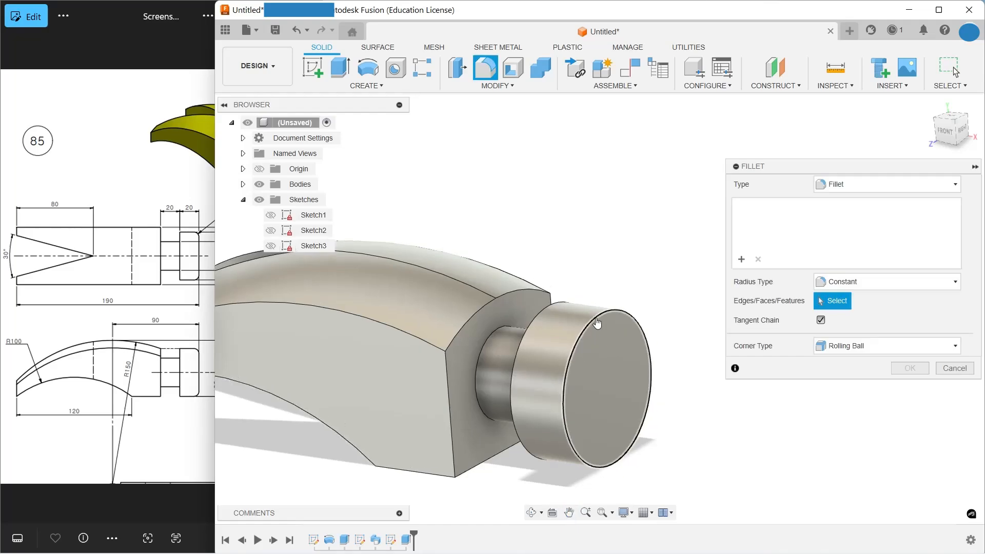
pyautogui.click(597, 322)
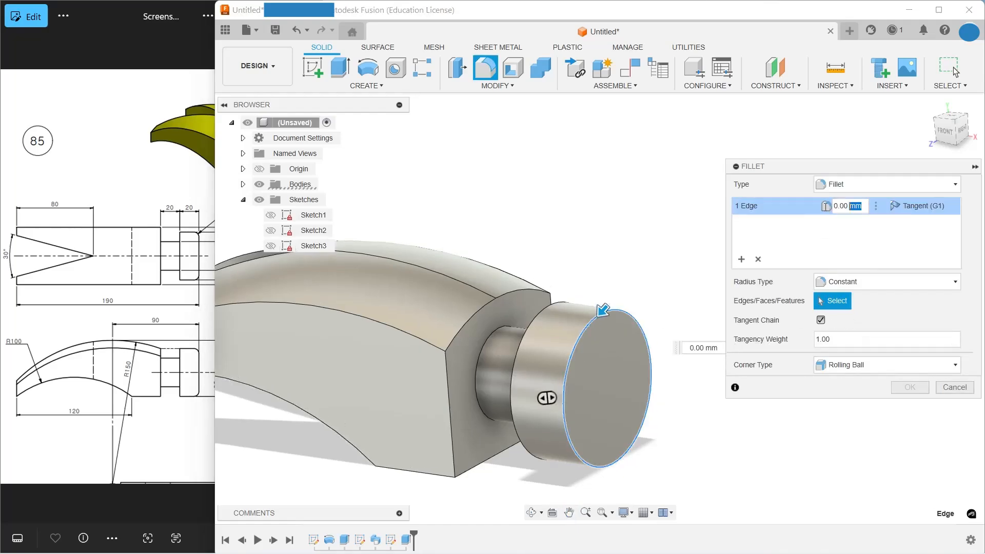
pyautogui.write('5')
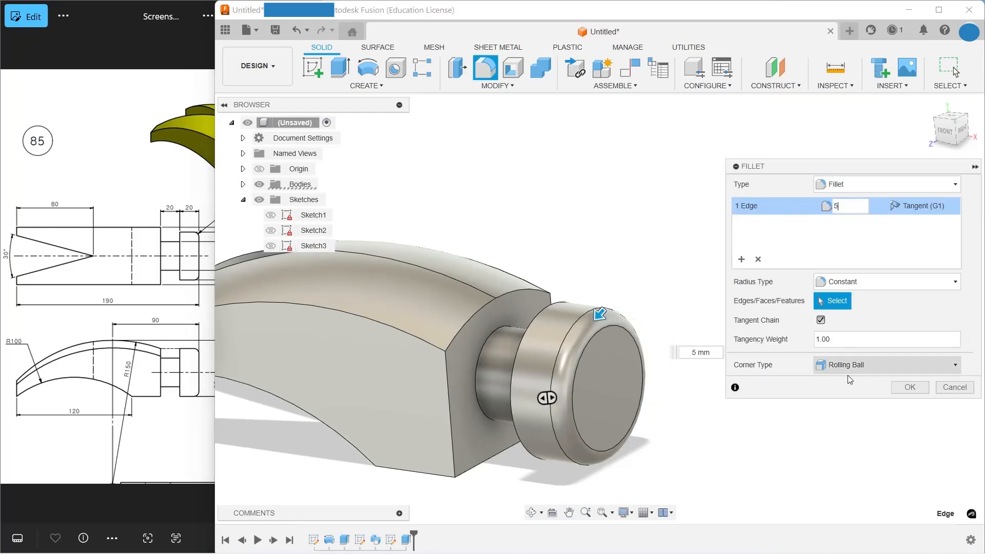
pyautogui.click(909, 388)
pyautogui.click(942, 136)
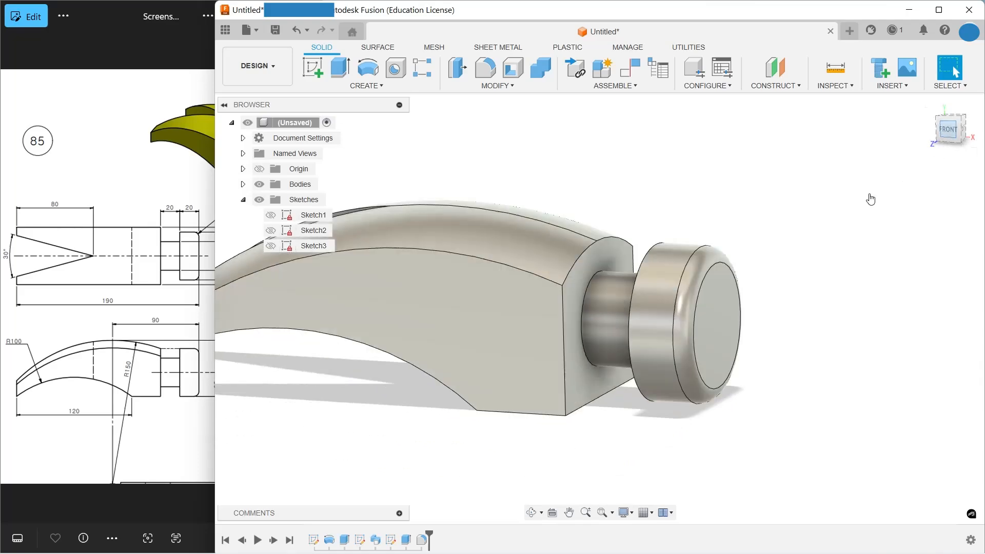
pyautogui.scroll(1, 697, 113)
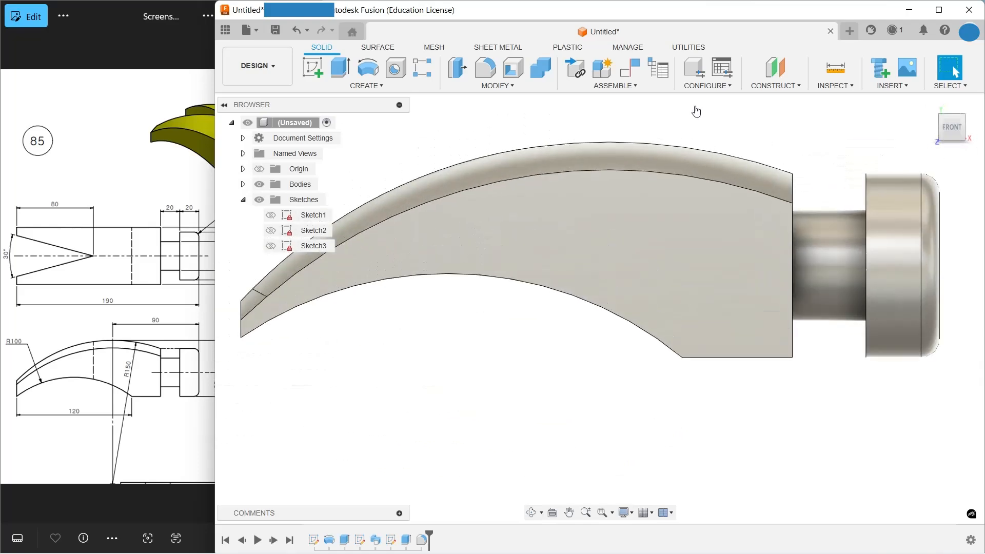